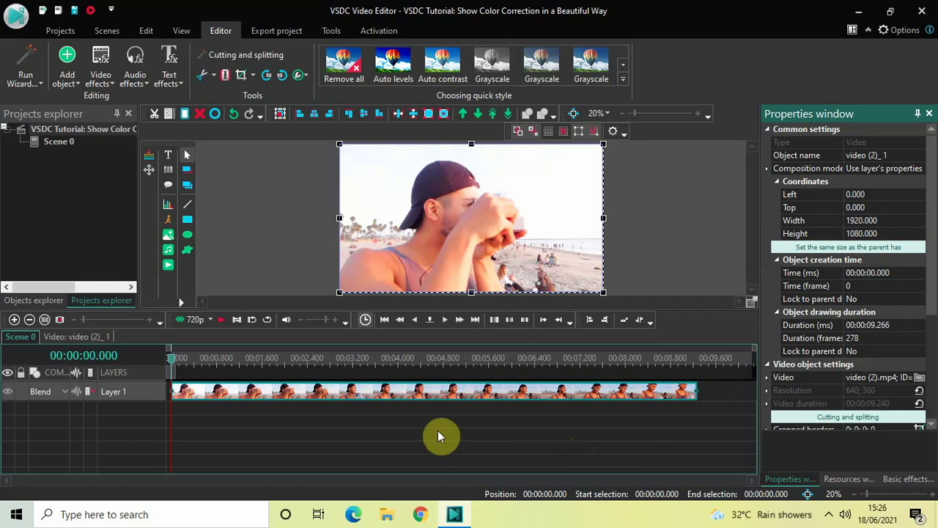
{"action": "left_click", "coordinate": [101, 70]}
{"action": "mouse_move", "coordinate": [127, 114]}
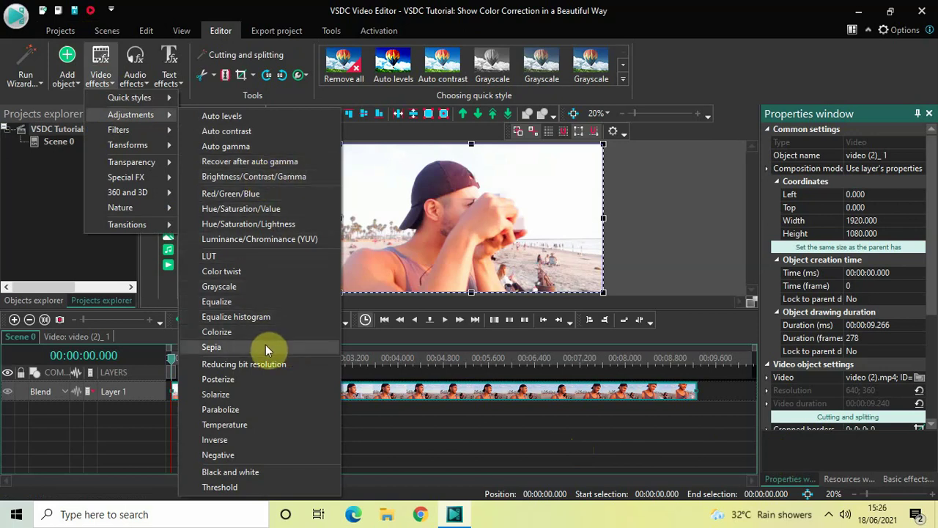
{"action": "left_click", "coordinate": [391, 419]}
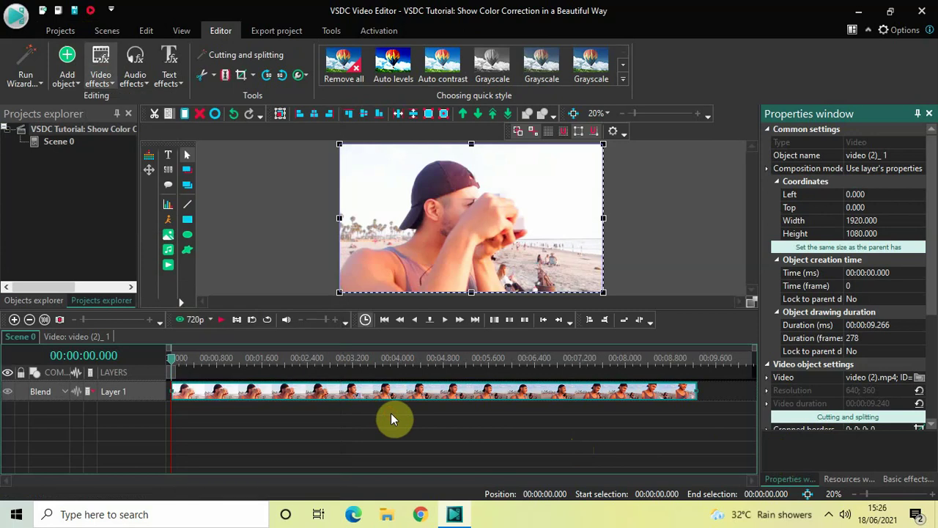
{"action": "left_click", "coordinate": [391, 419]}
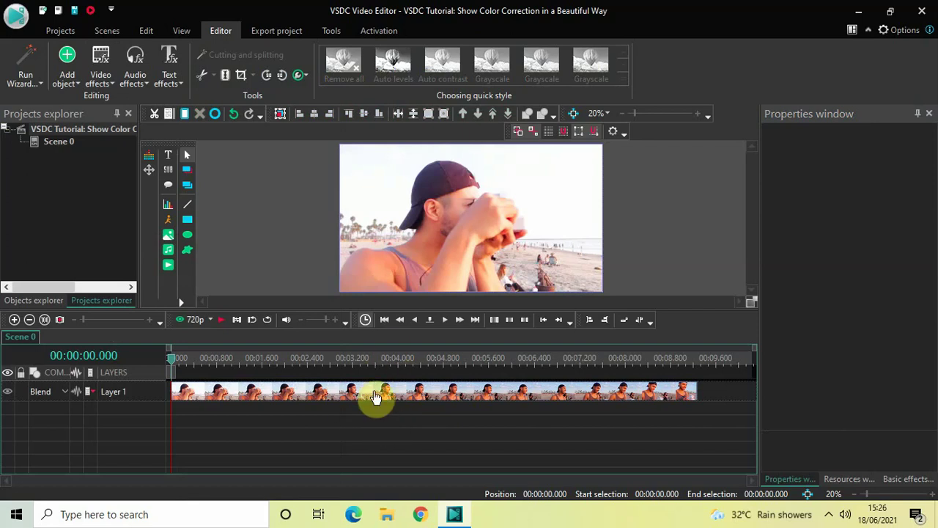
Open the video clip's own timeline and add a Wipe transition on a new layer at the end of the scene.
{"action": "double_click", "coordinate": [374, 393]}
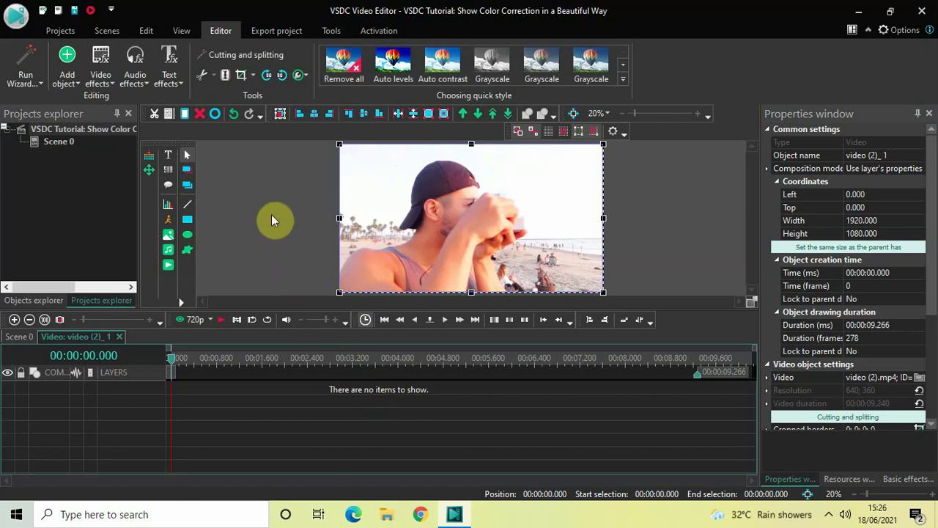
{"action": "left_click", "coordinate": [101, 79]}
{"action": "mouse_move", "coordinate": [127, 222]}
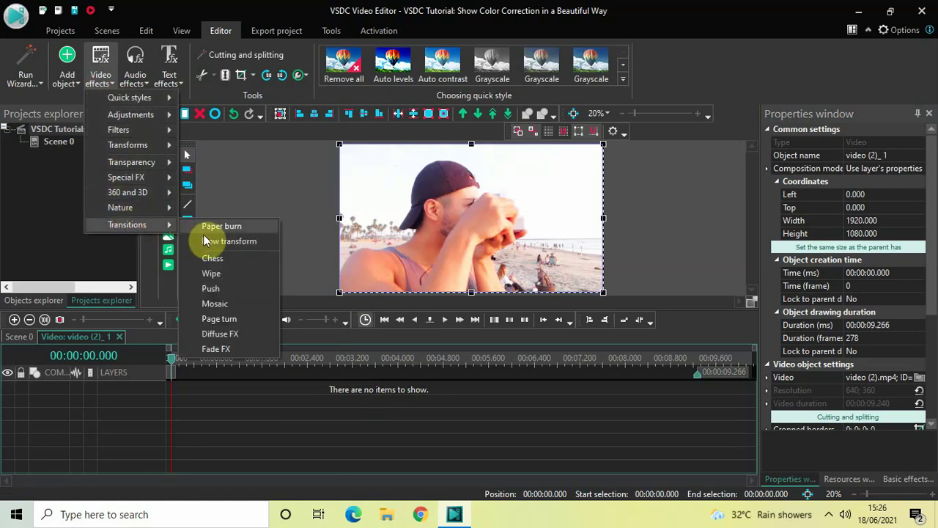
{"action": "left_click", "coordinate": [227, 272]}
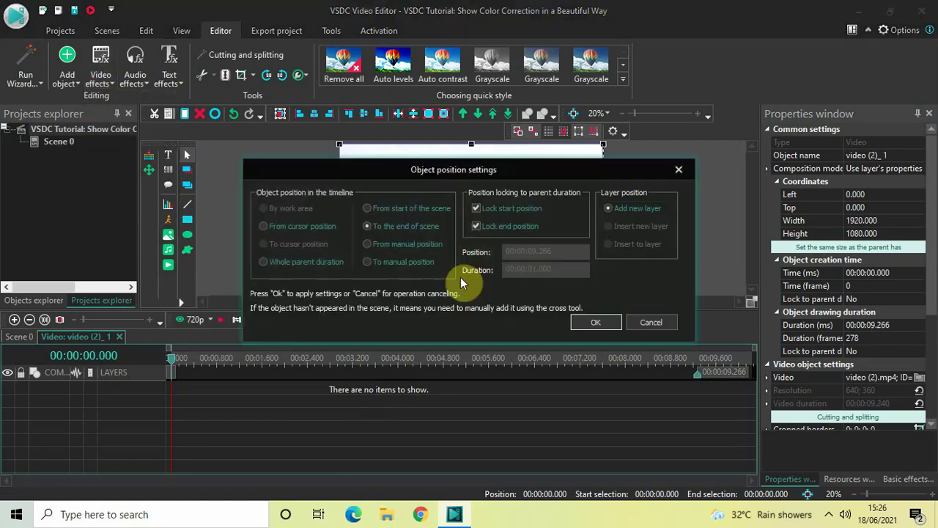
{"action": "left_click", "coordinate": [590, 322]}
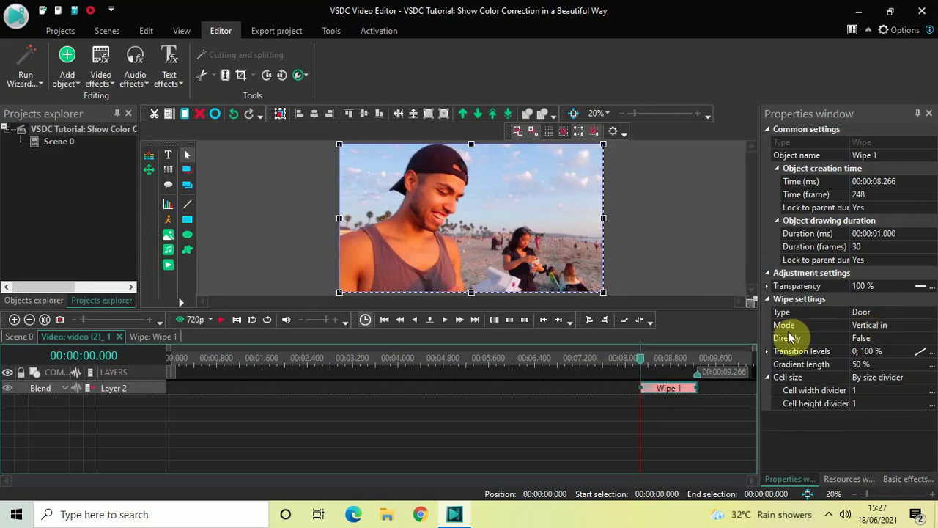
Set the wipe's mode to Vertical out and its transition levels to 0; 20 %.
{"action": "left_click", "coordinate": [929, 327]}
{"action": "left_click", "coordinate": [929, 326]}
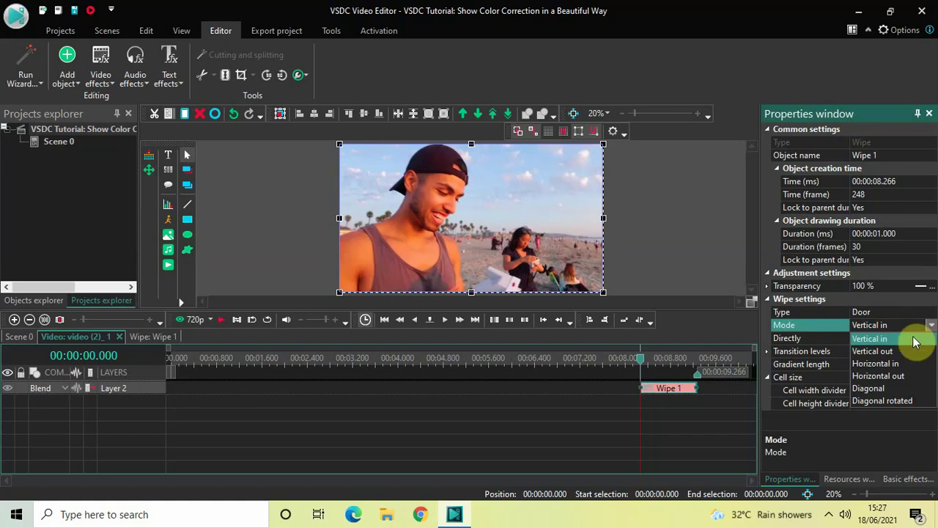
{"action": "left_click", "coordinate": [901, 352]}
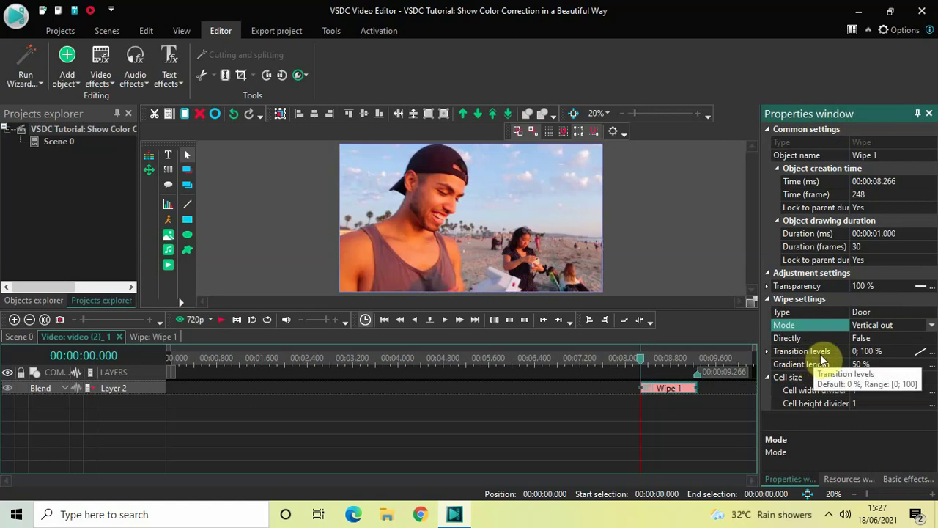
{"action": "left_click", "coordinate": [872, 353]}
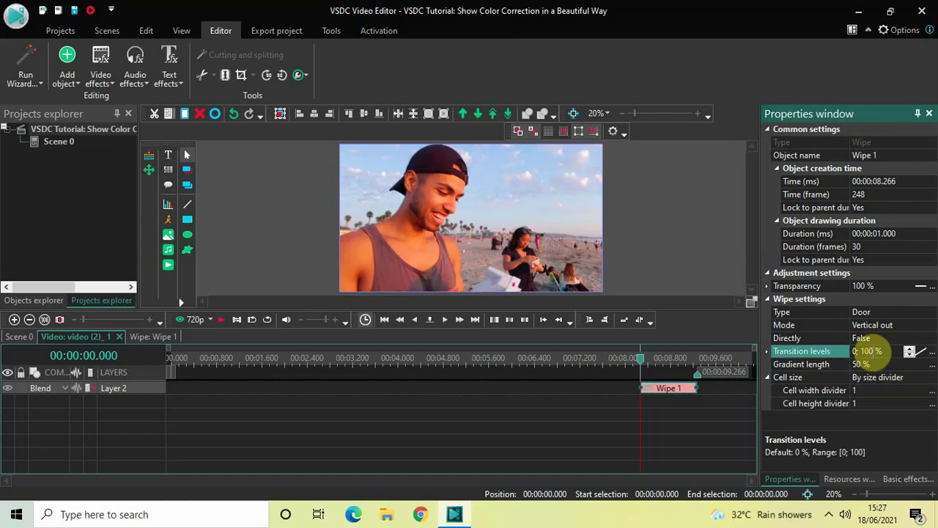
{"action": "key", "text": "BackSpace"}
{"action": "key", "text": "BackSpace"}
{"action": "key", "text": "BackSpace"}
{"action": "type", "text": "20"}
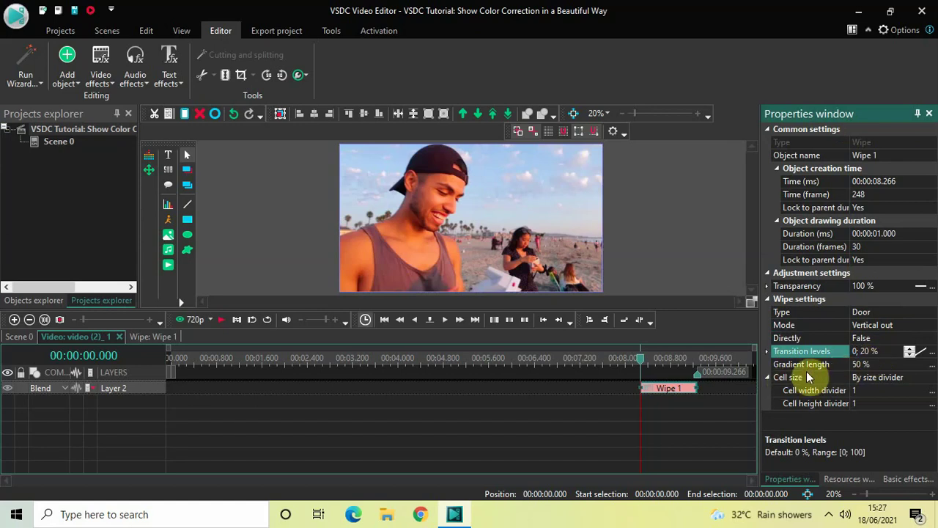
Set the wipe's gradient length to 0 % and move the wipe to the very start of the clip's timeline.
{"action": "left_click", "coordinate": [880, 370]}
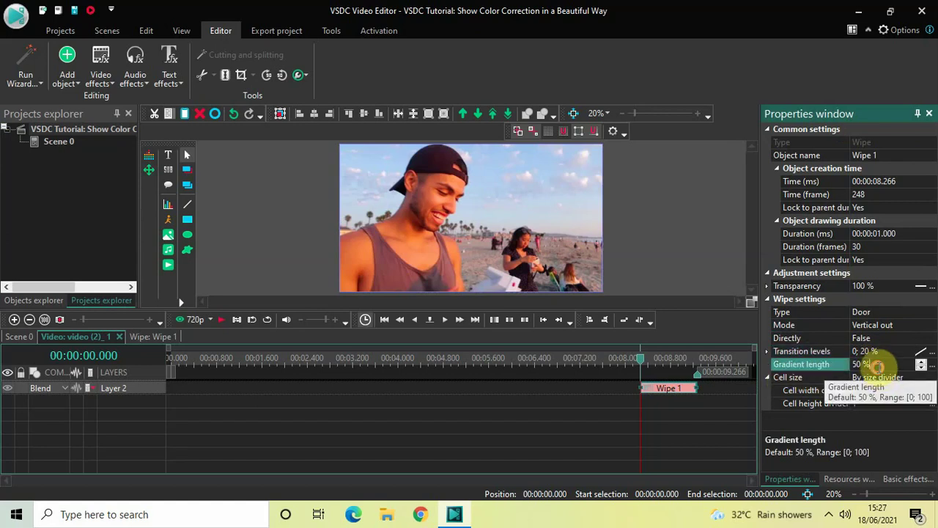
{"action": "key", "text": "BackSpace"}
{"action": "key", "text": "BackSpace"}
{"action": "key", "text": "BackSpace"}
{"action": "key", "text": "BackSpace"}
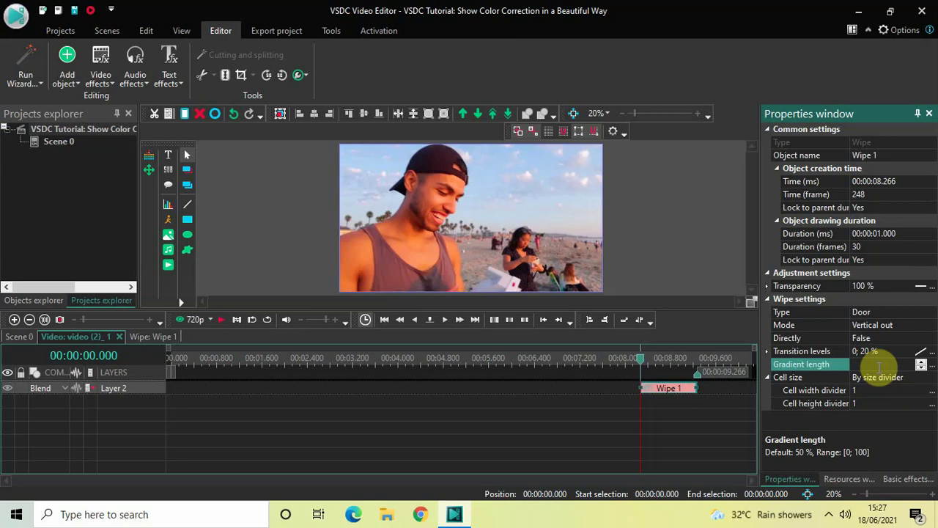
{"action": "type", "text": "0"}
{"action": "left_click_drag", "start_coordinate": [668, 395], "coordinate": [92, 320]}
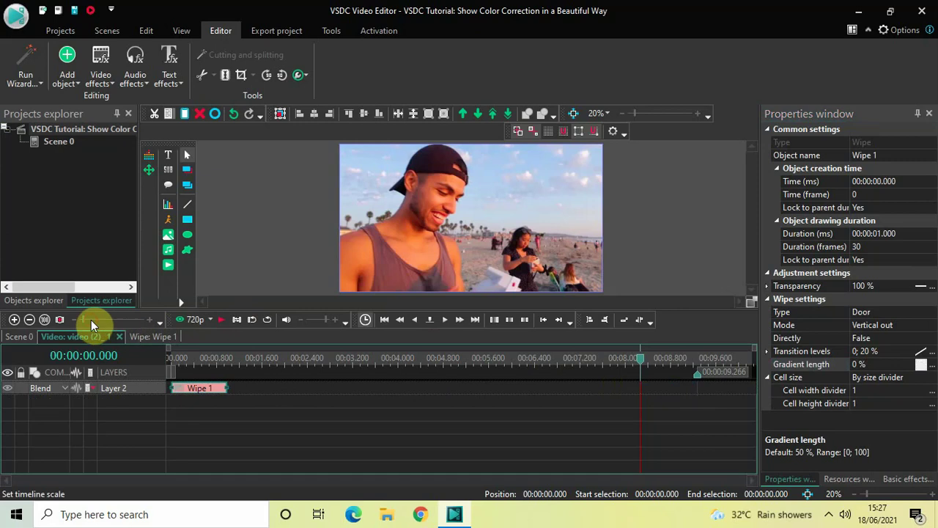
{"action": "left_click", "coordinate": [345, 419]}
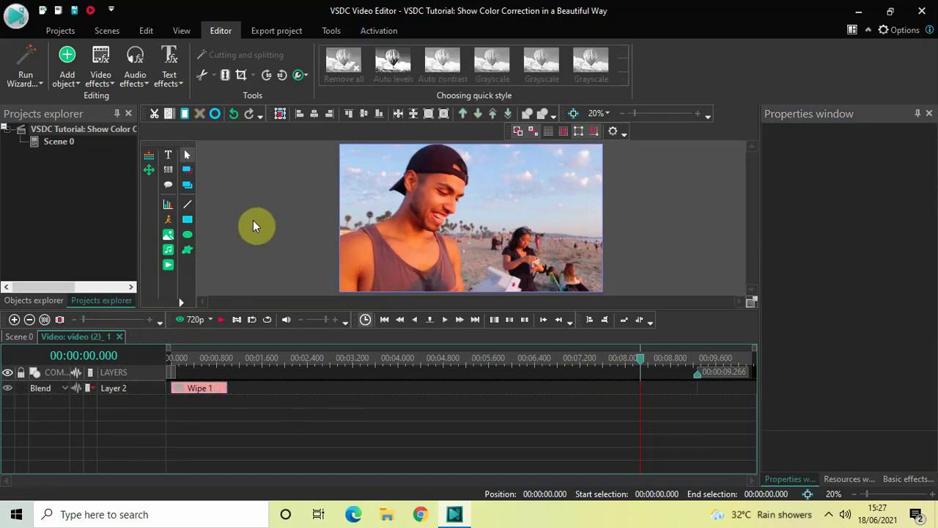
Add a second Wipe transition on a new layer at the end of the scene.
{"action": "left_click", "coordinate": [99, 80]}
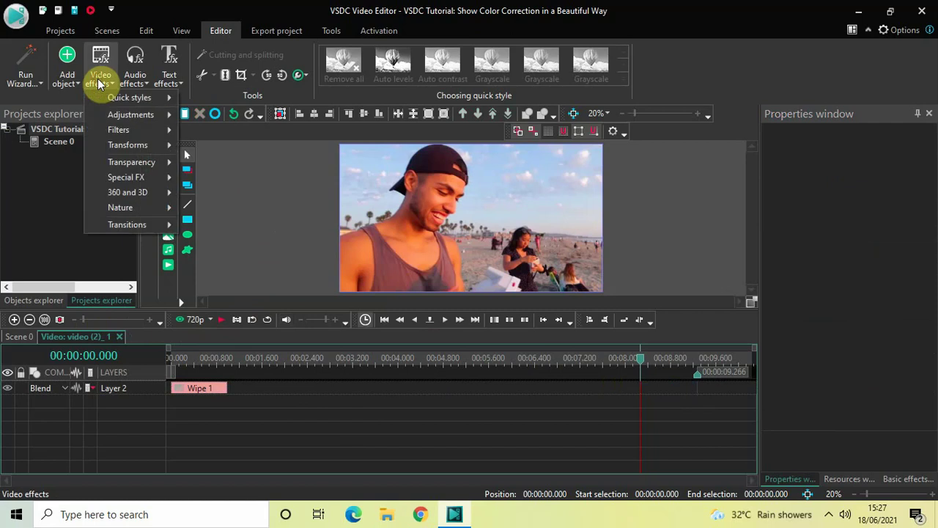
{"action": "mouse_move", "coordinate": [159, 226]}
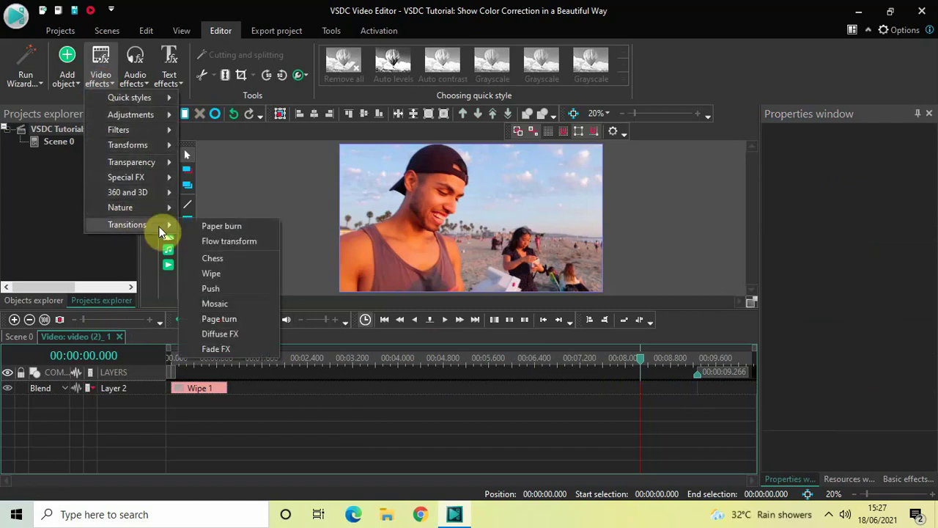
{"action": "left_click", "coordinate": [234, 272]}
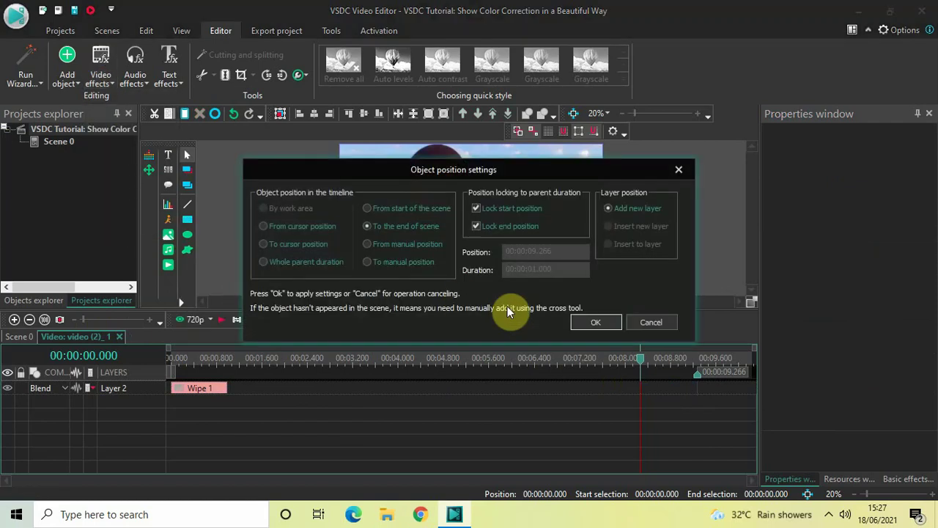
{"action": "left_click", "coordinate": [587, 319]}
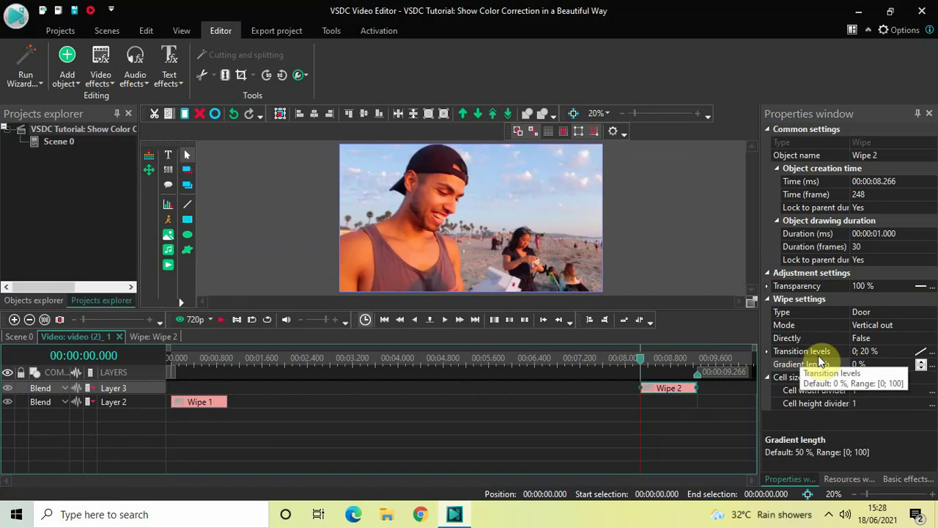
Set the second wipe's transition levels to a constant 20 %.
{"action": "left_click", "coordinate": [867, 351]}
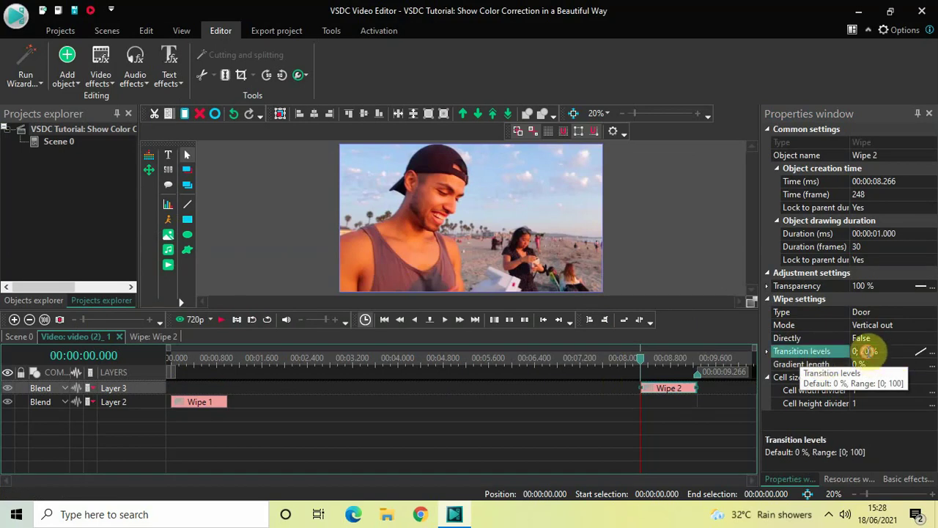
{"action": "left_click", "coordinate": [867, 351]}
{"action": "key", "text": "BackSpace"}
{"action": "key", "text": "BackSpace"}
{"action": "key", "text": "BackSpace"}
{"action": "key", "text": "BackSpace"}
{"action": "key", "text": "BackSpace"}
{"action": "key", "text": "BackSpace"}
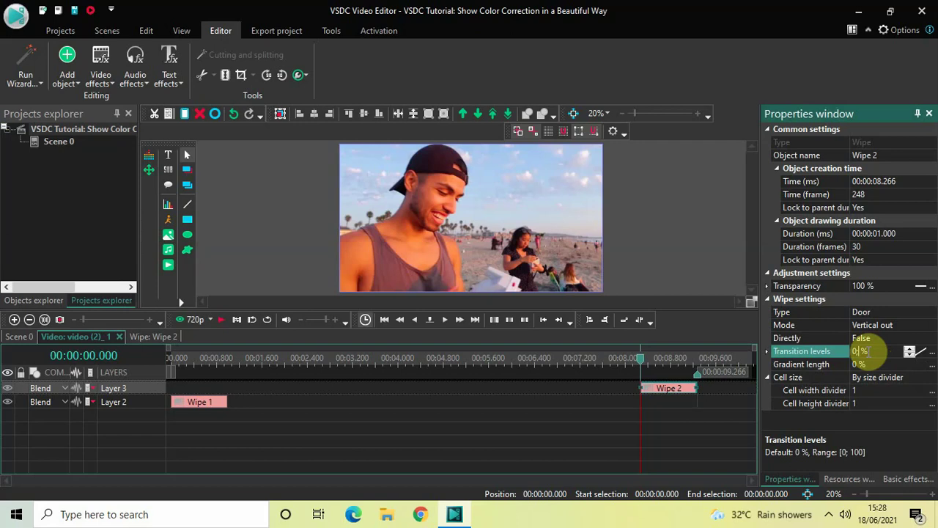
{"action": "type", "text": "20"}
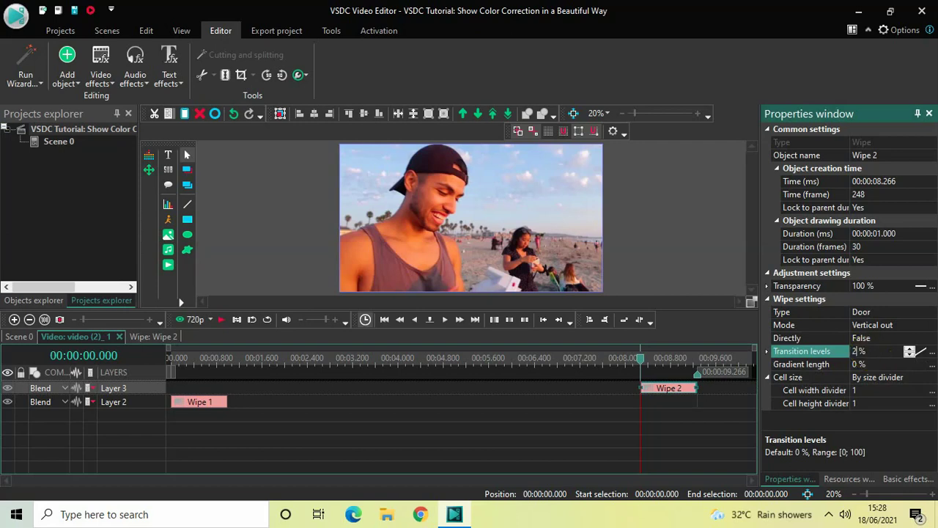
{"action": "key", "text": "Return"}
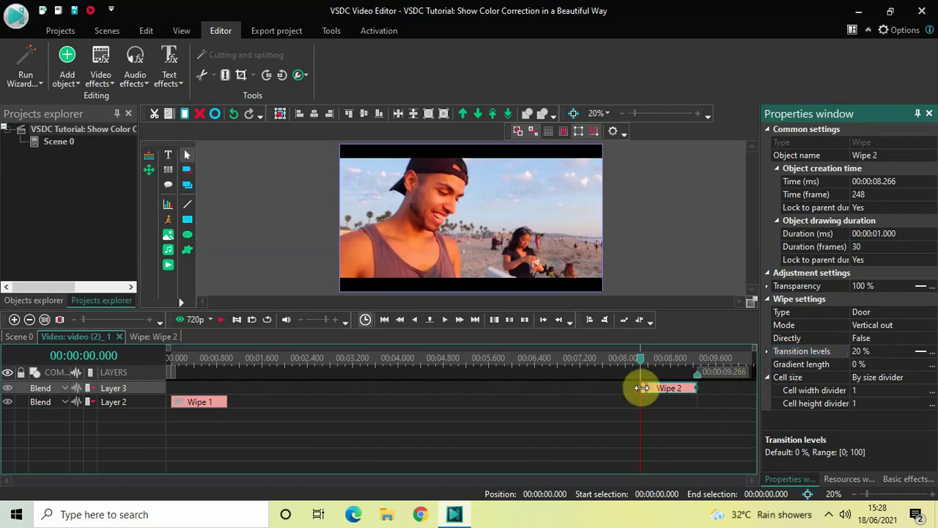
Extend the second wipe's start back to 00:00:01.000, where the first wipe ends.
{"action": "left_click_drag", "start_coordinate": [643, 388], "coordinate": [229, 381]}
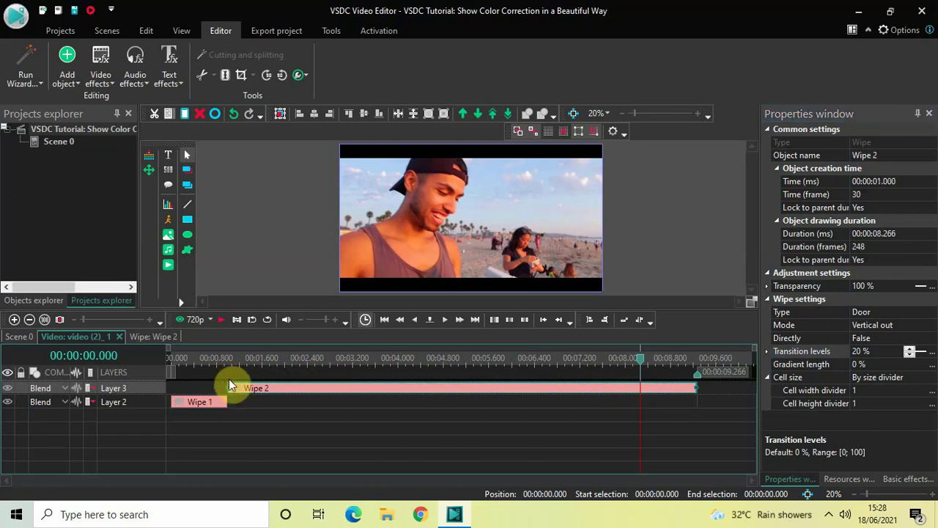
{"action": "left_click", "coordinate": [283, 412]}
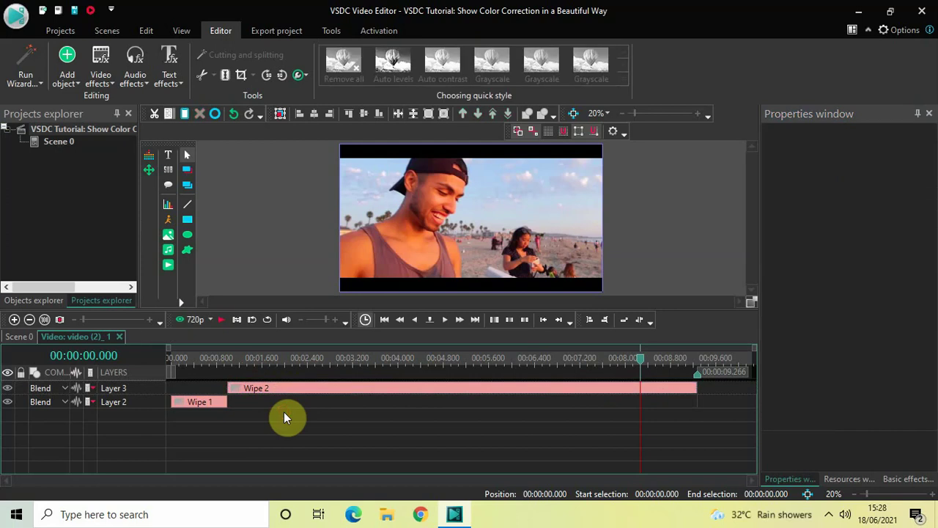
{"action": "left_click", "coordinate": [190, 407]}
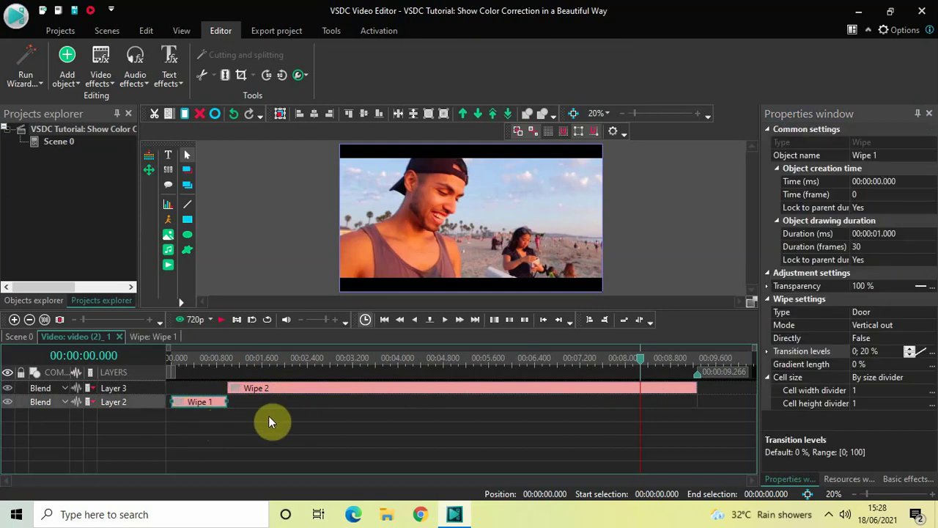
{"action": "left_click", "coordinate": [363, 389]}
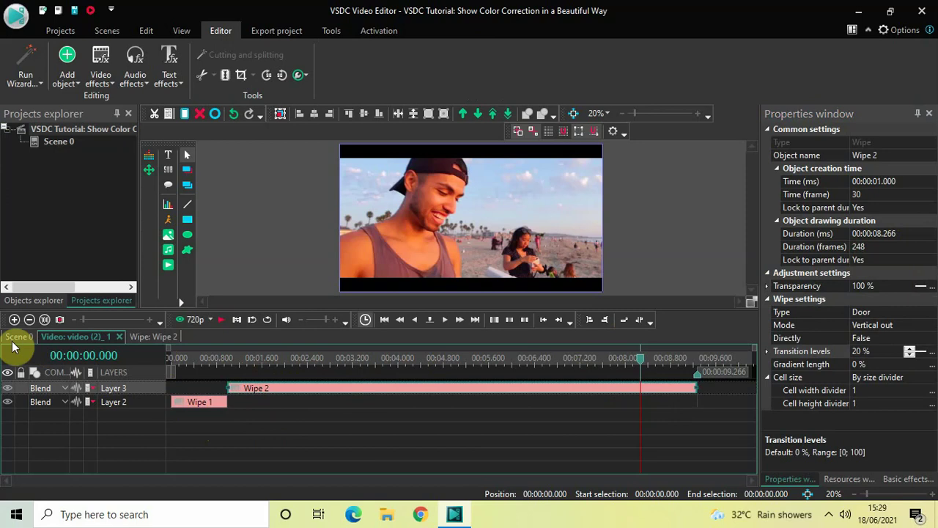
Return to the main scene's timeline and play the video from the beginning to preview the wipes.
{"action": "left_click", "coordinate": [69, 337]}
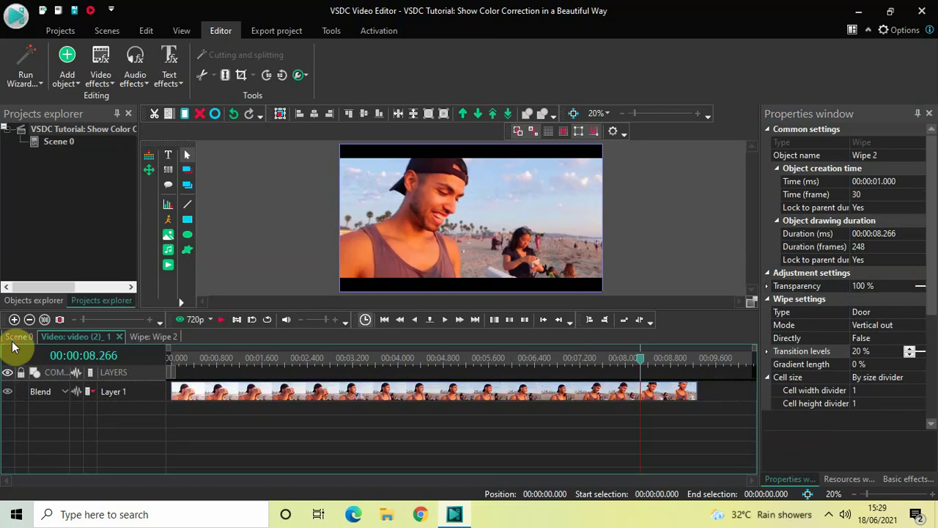
{"action": "left_click", "coordinate": [172, 359]}
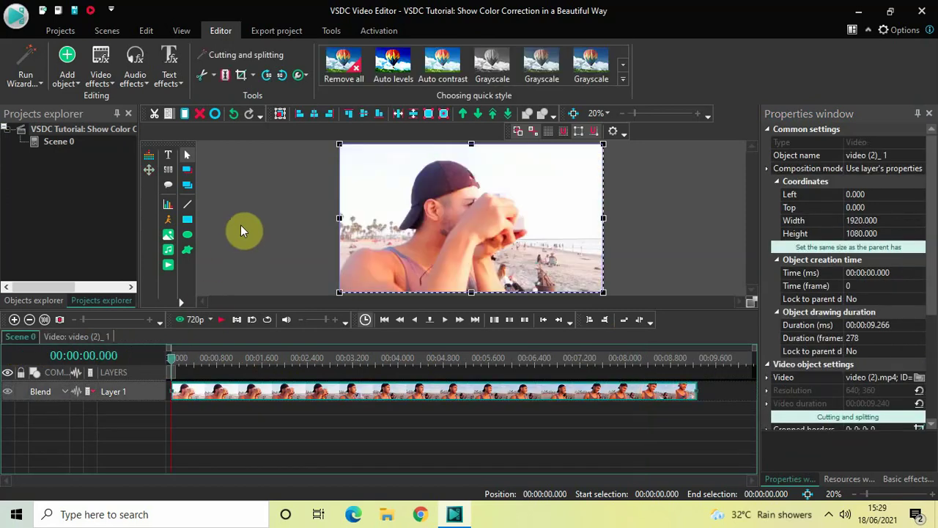
{"action": "key", "text": "space"}
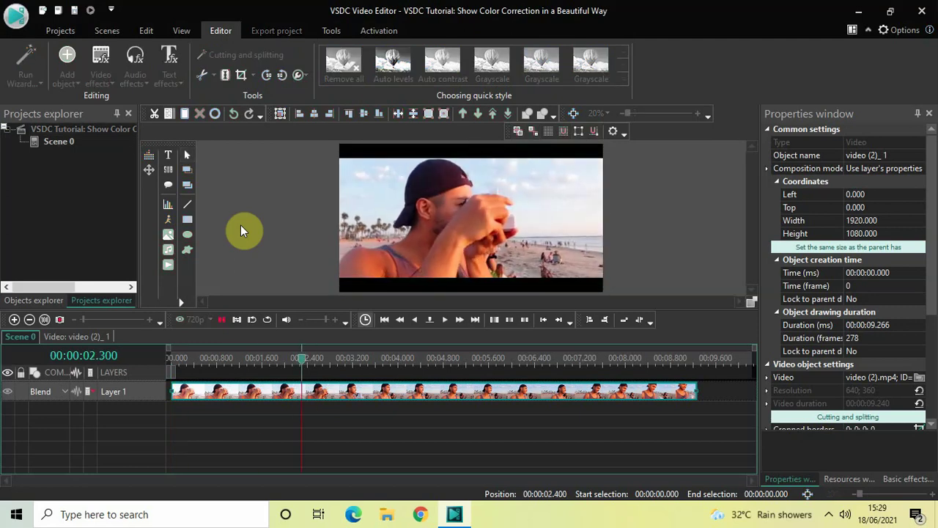
{"action": "key", "text": "space"}
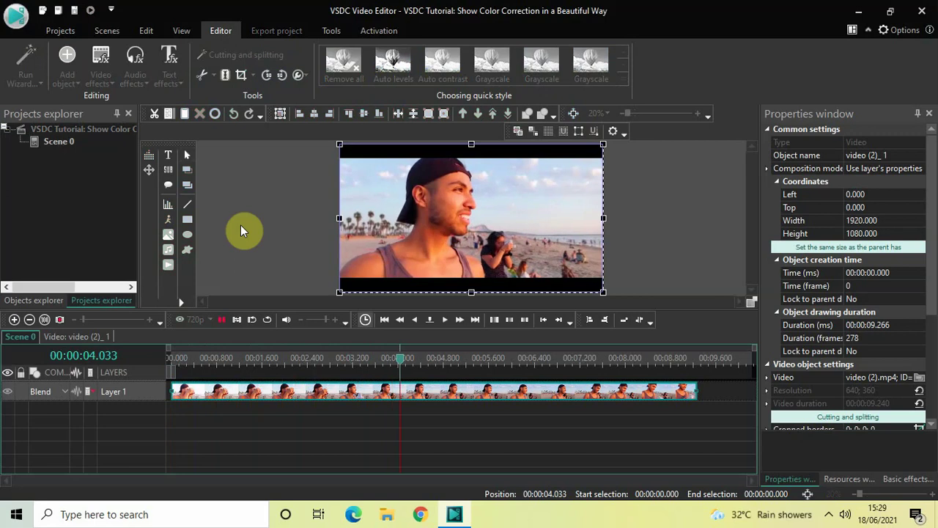
Reopen the clip's own timeline and add a Fade In transparency effect on a new layer at its start.
{"action": "double_click", "coordinate": [299, 399]}
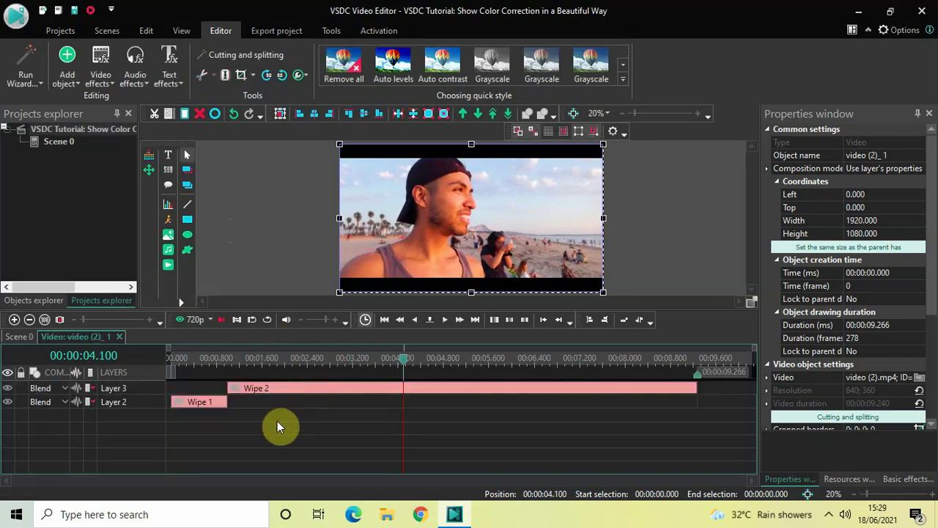
{"action": "left_click", "coordinate": [103, 71]}
{"action": "mouse_move", "coordinate": [181, 162]}
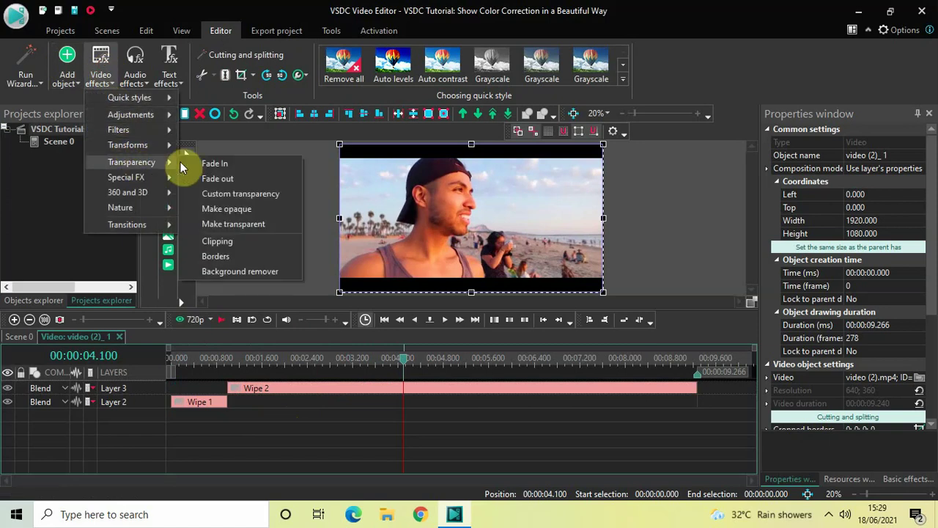
{"action": "left_click", "coordinate": [225, 161]}
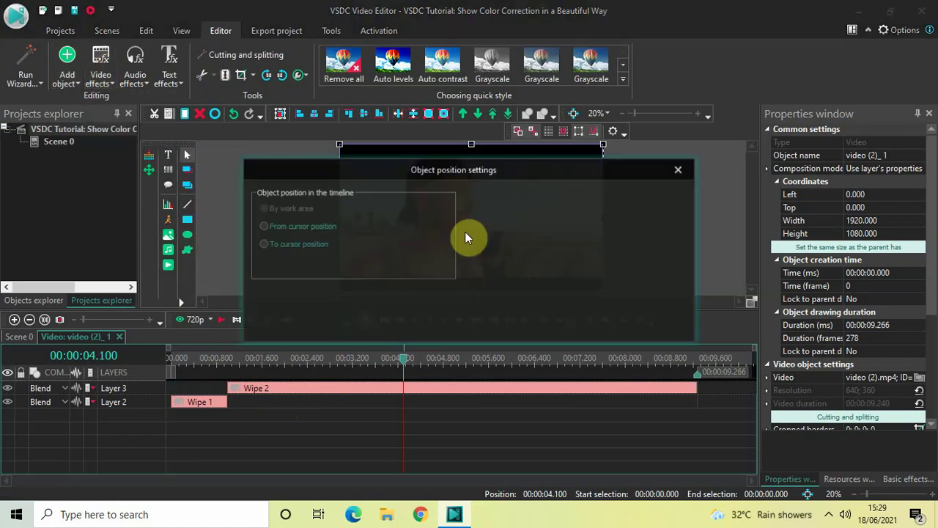
{"action": "left_click", "coordinate": [593, 322]}
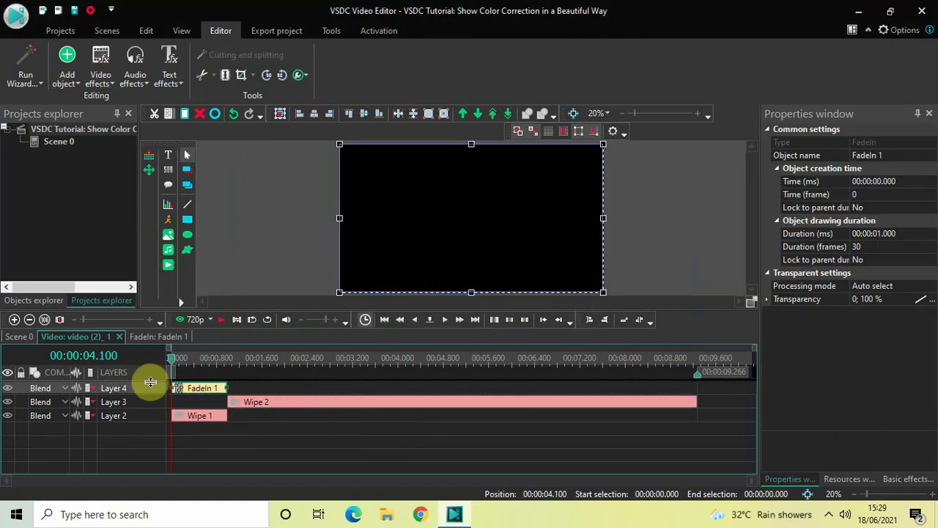
Return to the main scene's timeline and play the clip from the beginning to preview the fade-in.
{"action": "left_click", "coordinate": [16, 338]}
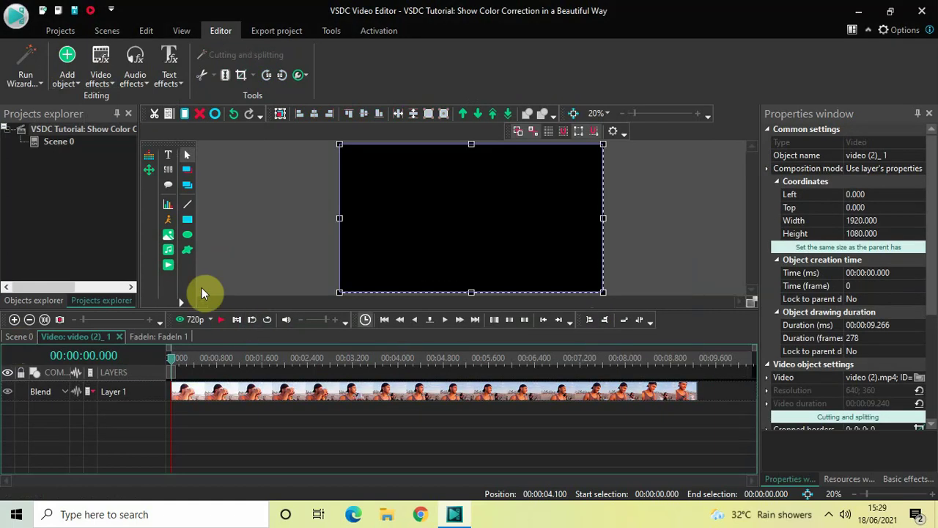
{"action": "key", "text": "space"}
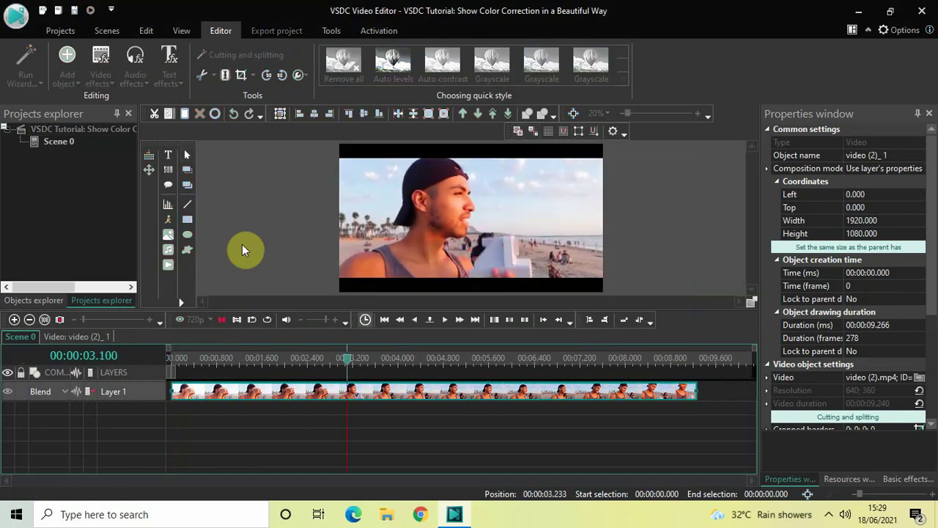
{"action": "key", "text": "space"}
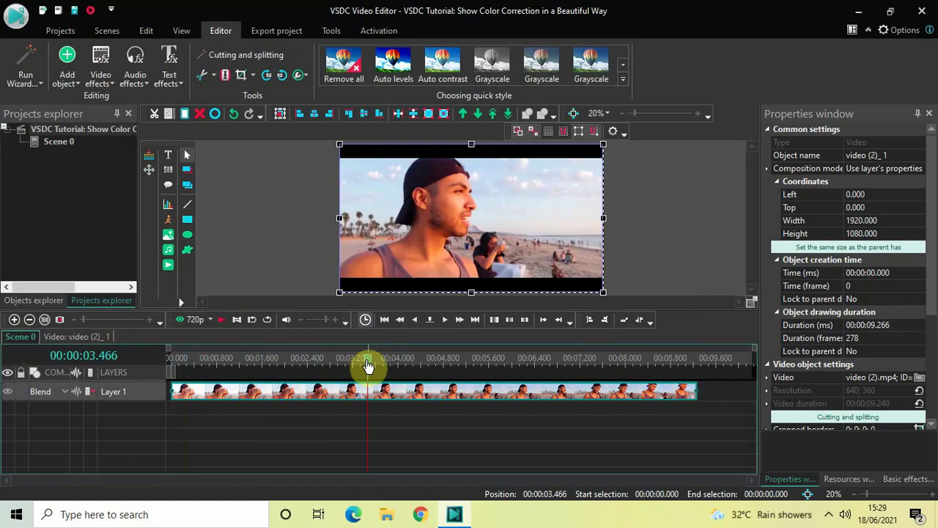
Duplicate the video clip onto a new layer at the start of the scene.
{"action": "left_click_drag", "start_coordinate": [366, 366], "coordinate": [121, 362]}
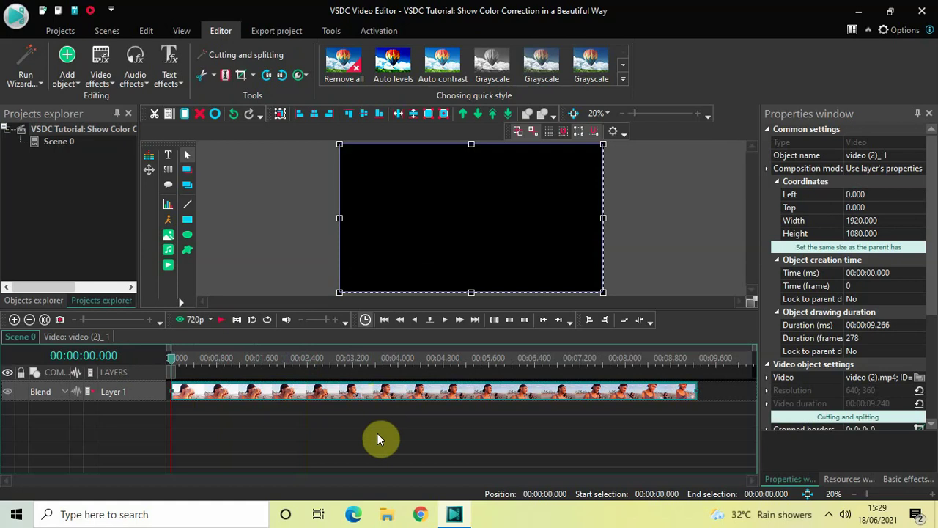
{"action": "key", "text": "ctrl+v"}
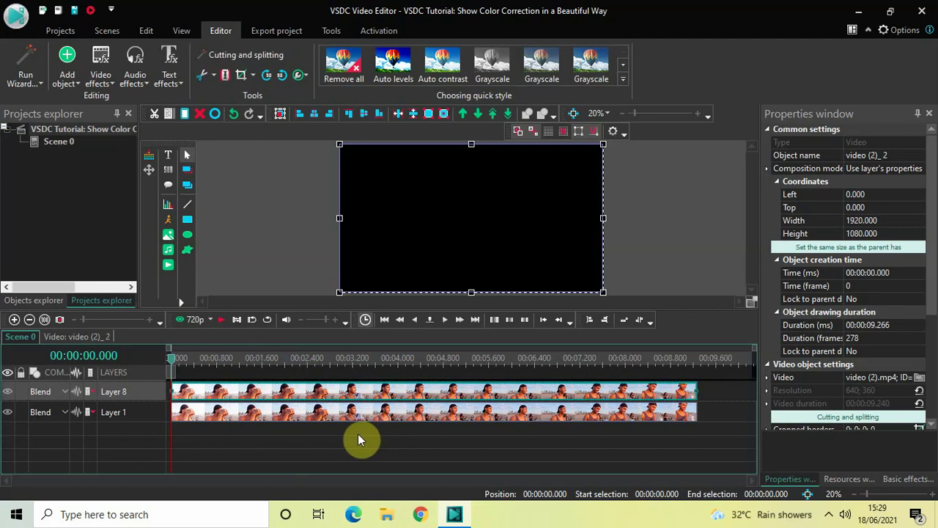
Add a rectangle on a new layer starting at 00:00:01.000, drawn as a full-height strip about 40 by 1080 px beside the frame's left edge.
{"action": "left_click", "coordinate": [237, 359]}
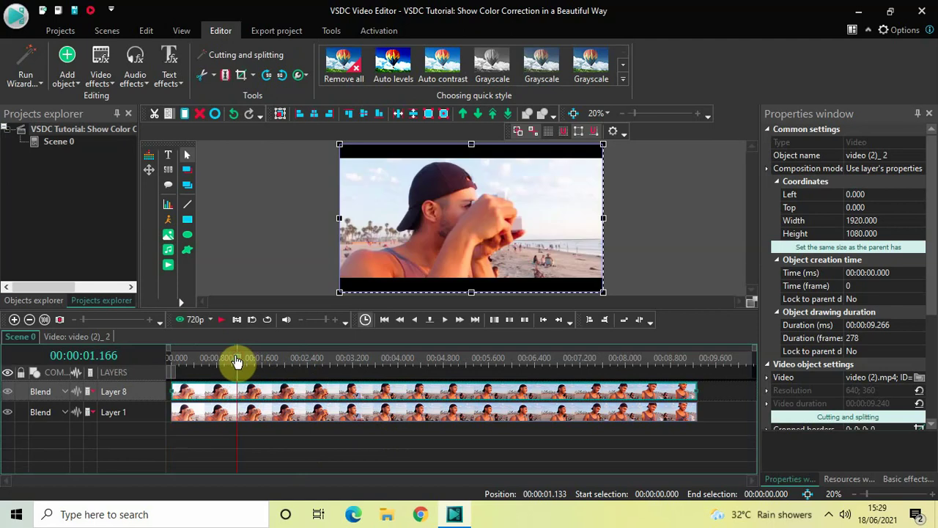
{"action": "left_click_drag", "start_coordinate": [237, 361], "coordinate": [231, 362]}
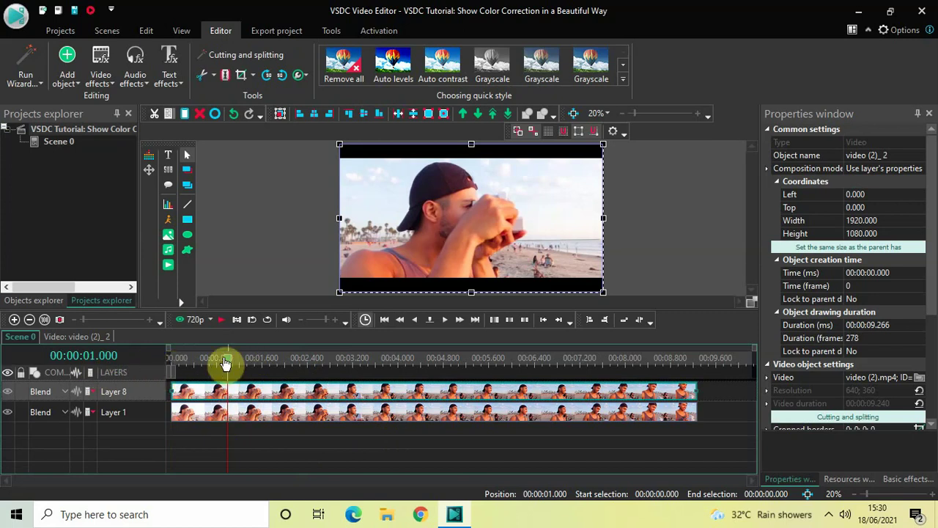
{"action": "left_click", "coordinate": [265, 438]}
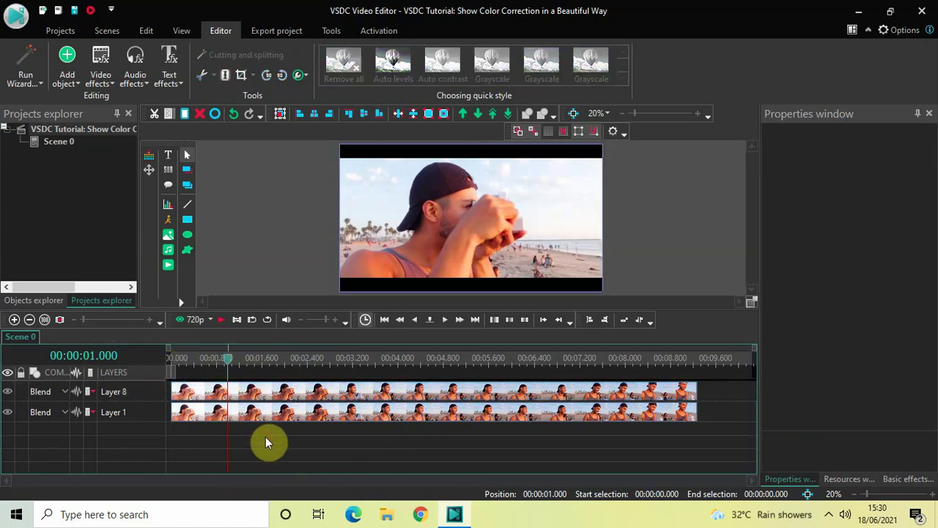
{"action": "left_click", "coordinate": [72, 66]}
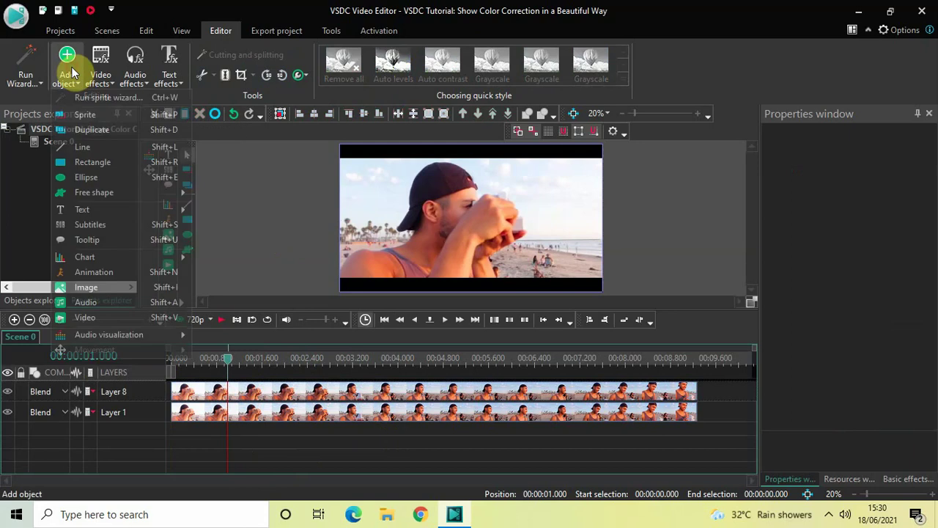
{"action": "left_click", "coordinate": [104, 163]}
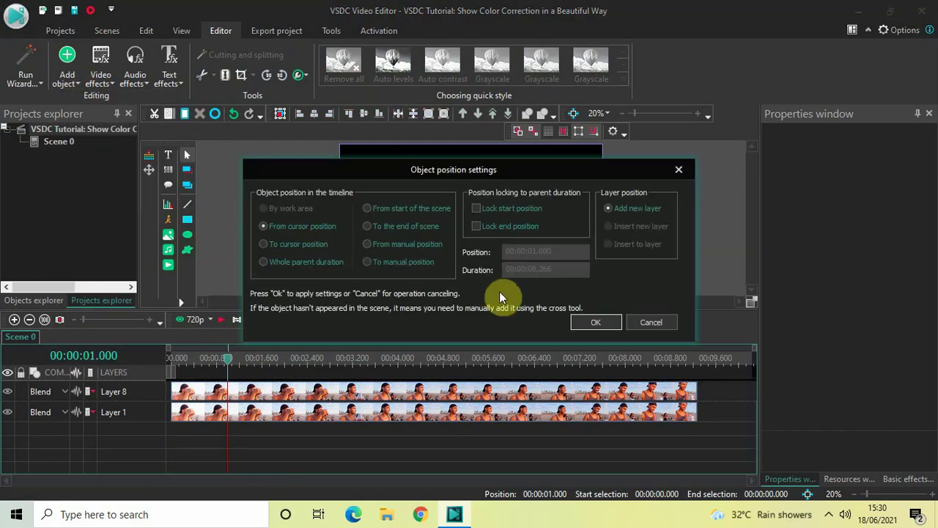
{"action": "left_click", "coordinate": [596, 322]}
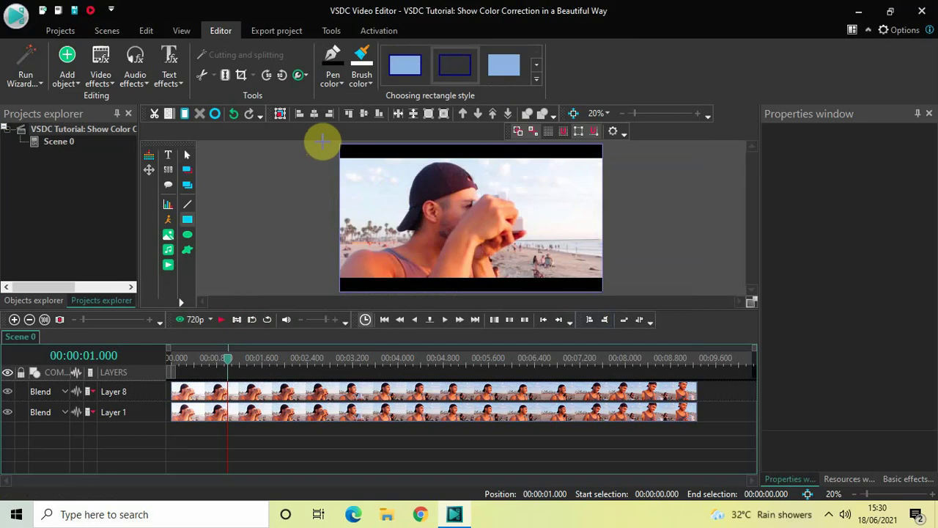
{"action": "left_click_drag", "start_coordinate": [322, 143], "coordinate": [329, 291]}
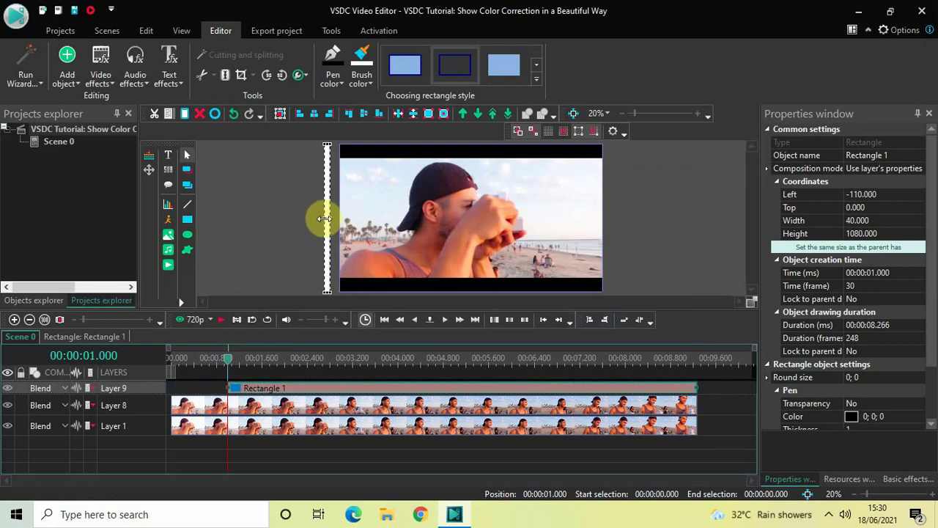
Narrow the rectangle to 35 px and move it flush against the outside of the frame's left edge, at Left -35.
{"action": "left_click_drag", "start_coordinate": [325, 218], "coordinate": [328, 231]}
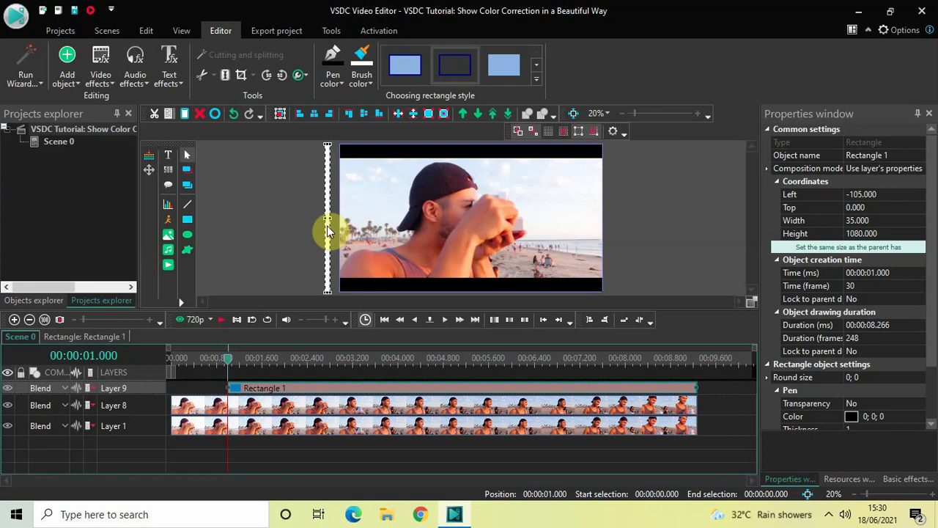
{"action": "left_click_drag", "start_coordinate": [329, 224], "coordinate": [337, 225]}
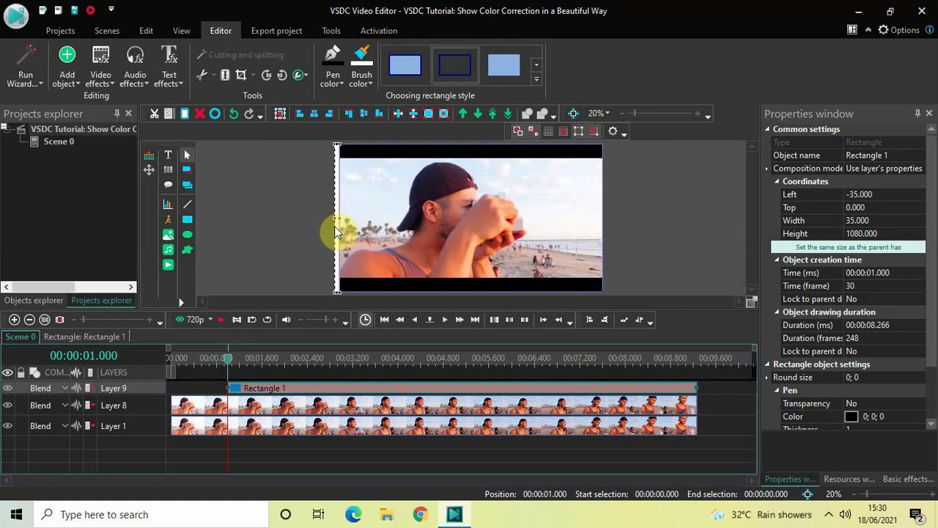
{"action": "left_click", "coordinate": [312, 227]}
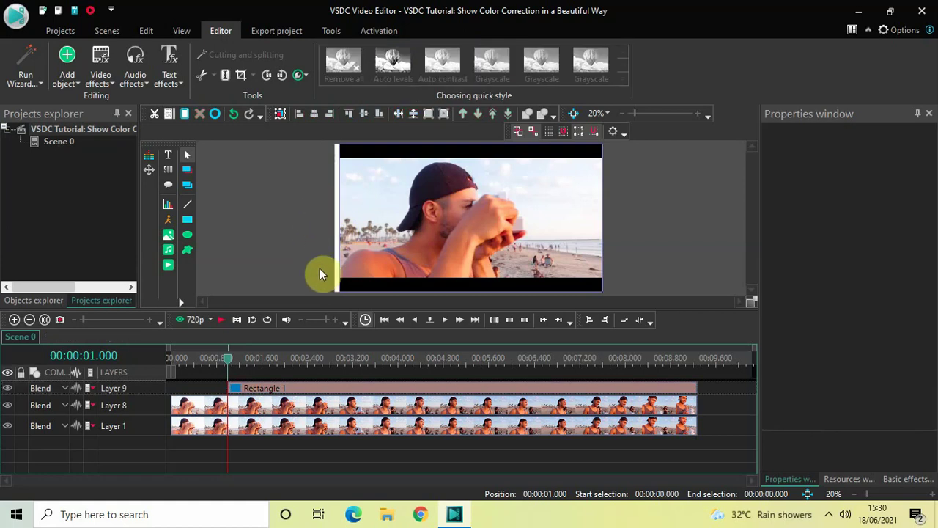
Change the rectangle's brush fill color to black (#000000).
{"action": "left_click", "coordinate": [361, 389]}
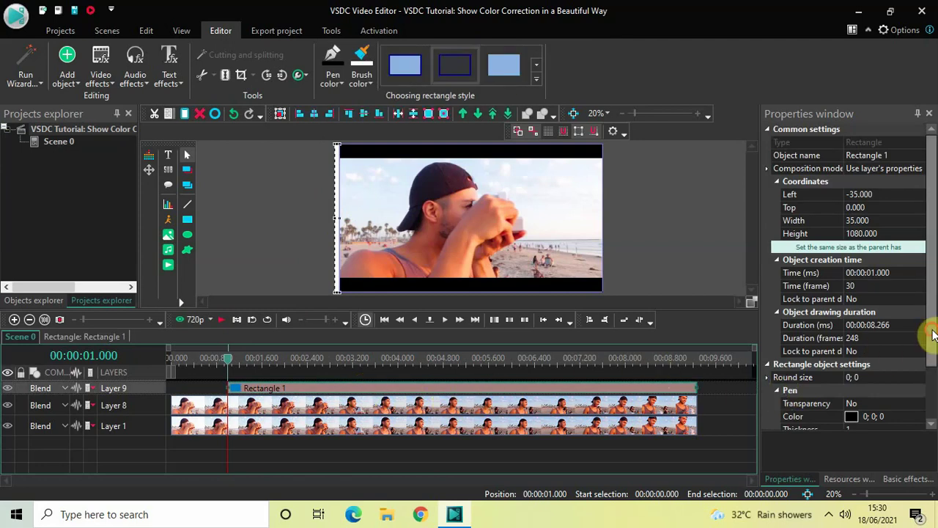
{"action": "scroll", "coordinate": [929, 410], "scroll_direction": "down", "scroll_amount": 3}
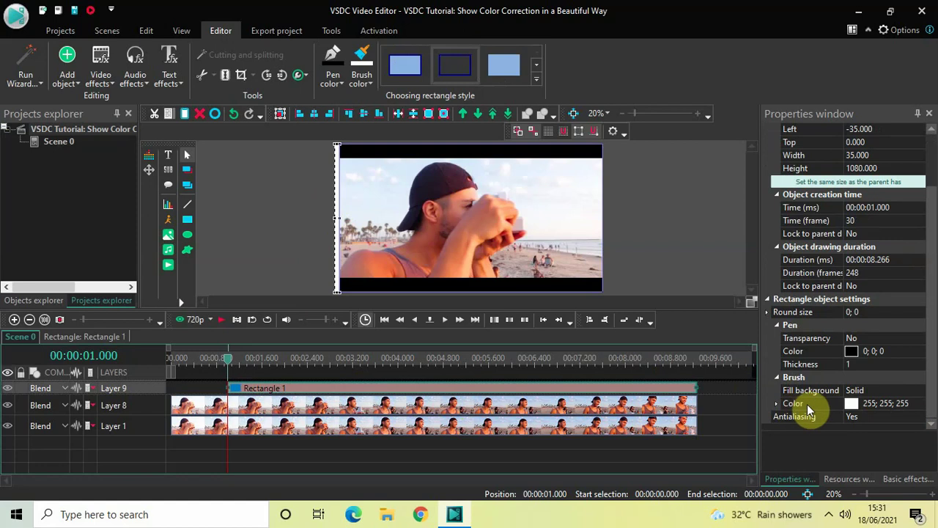
{"action": "left_click", "coordinate": [923, 409]}
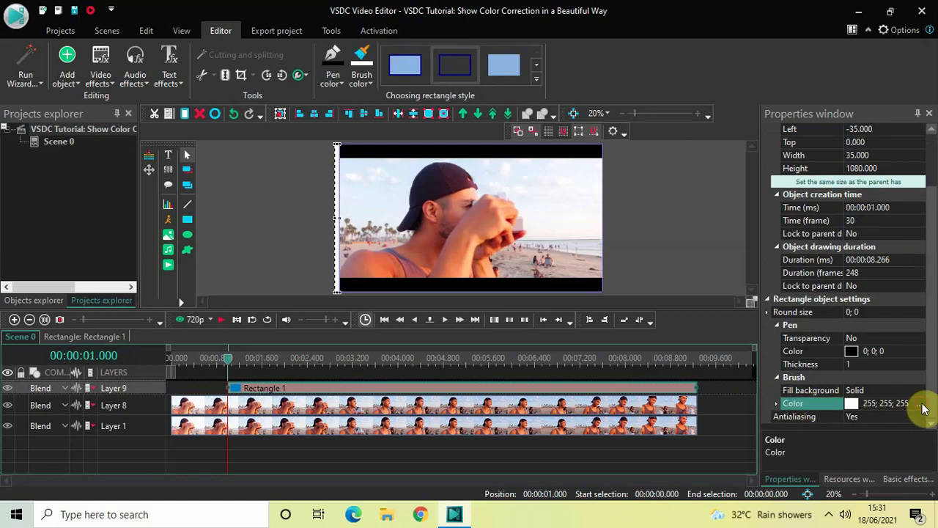
{"action": "left_click", "coordinate": [921, 405]}
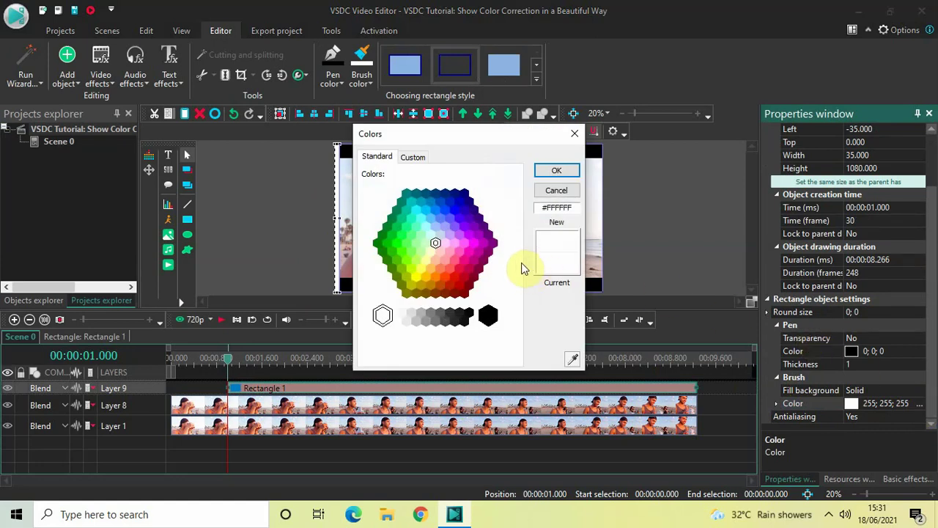
{"action": "left_click", "coordinate": [488, 315]}
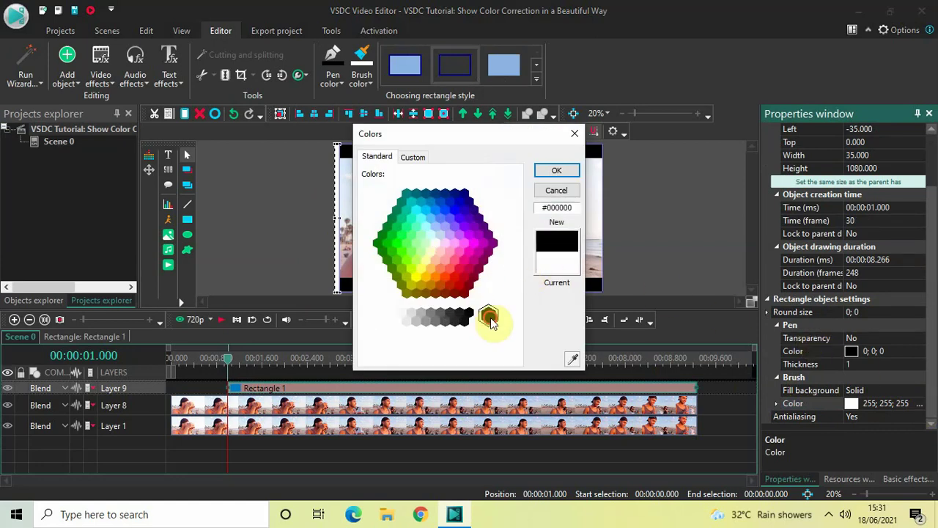
{"action": "left_click", "coordinate": [559, 170]}
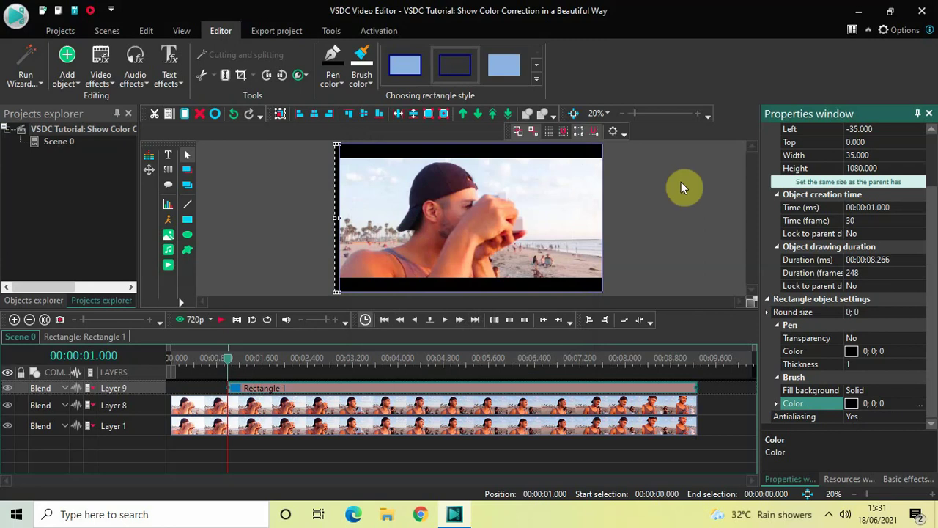
{"action": "left_click", "coordinate": [667, 206]}
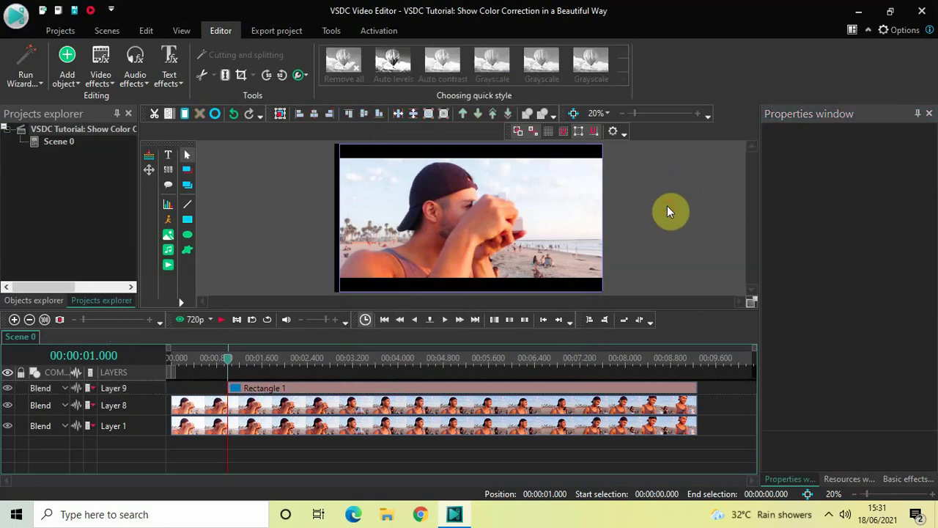
Set the rectangle's drawing duration to 00:00:02.500.
{"action": "left_click", "coordinate": [553, 389]}
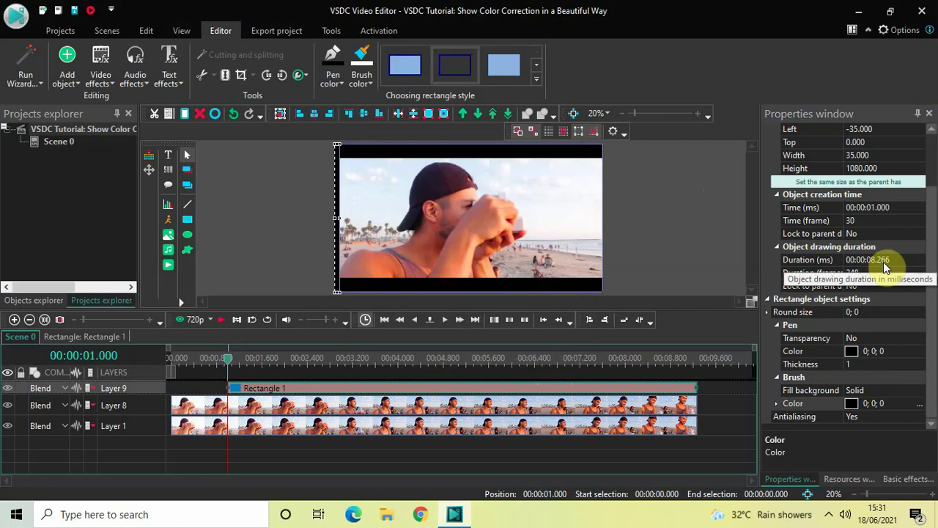
{"action": "left_click", "coordinate": [903, 262]}
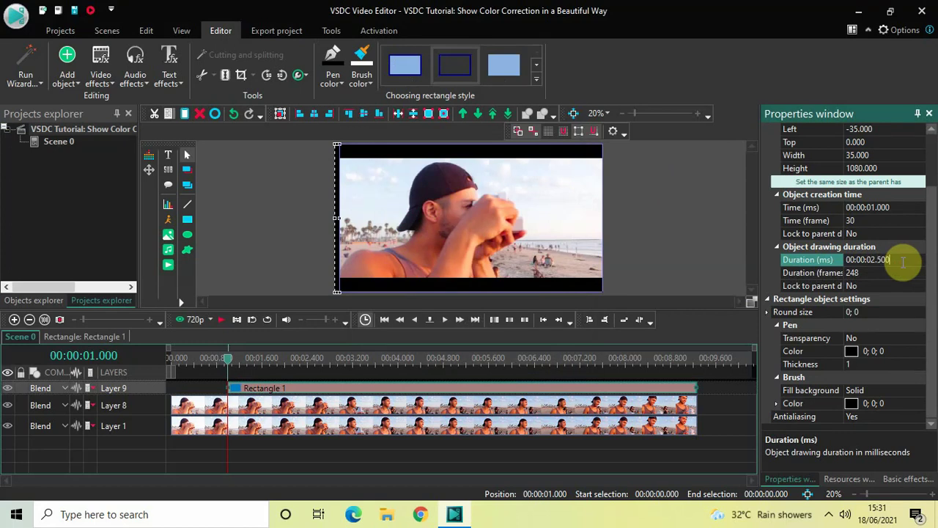
{"action": "key", "text": "Return"}
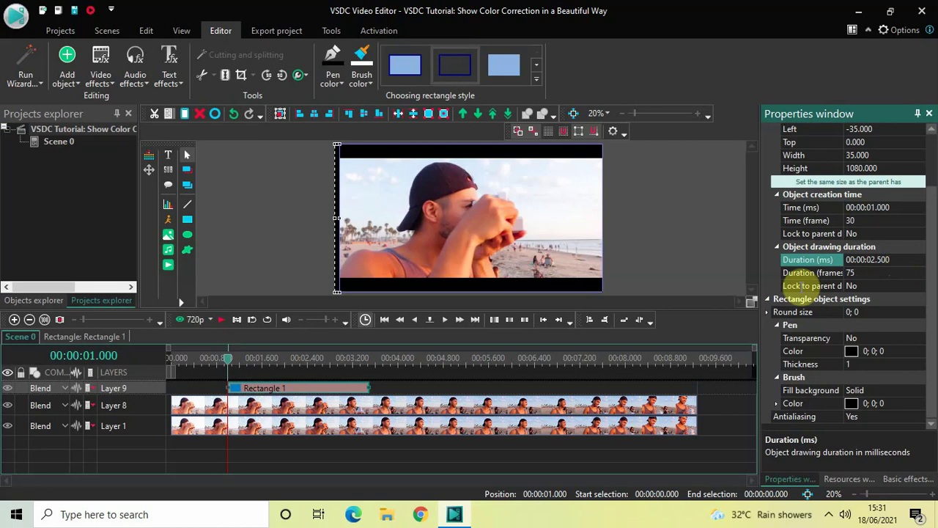
{"action": "left_click", "coordinate": [694, 236]}
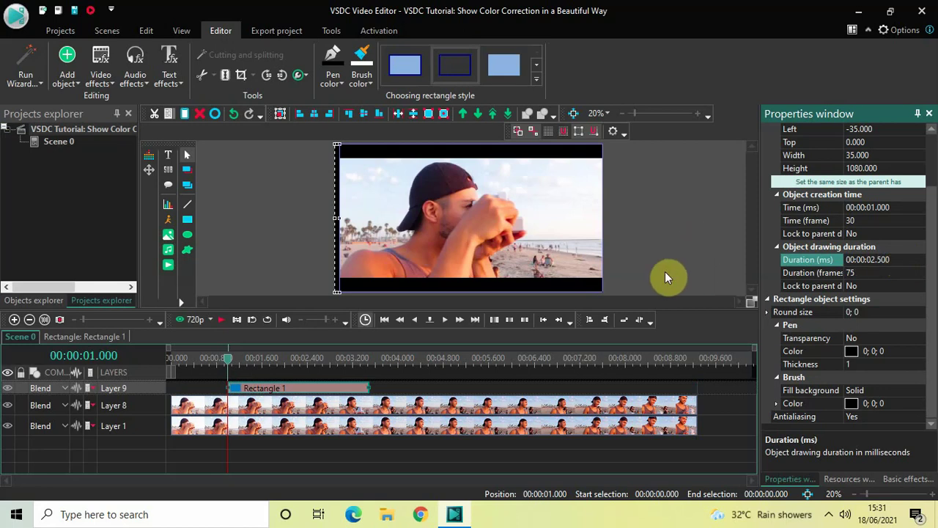
{"action": "left_click", "coordinate": [567, 453]}
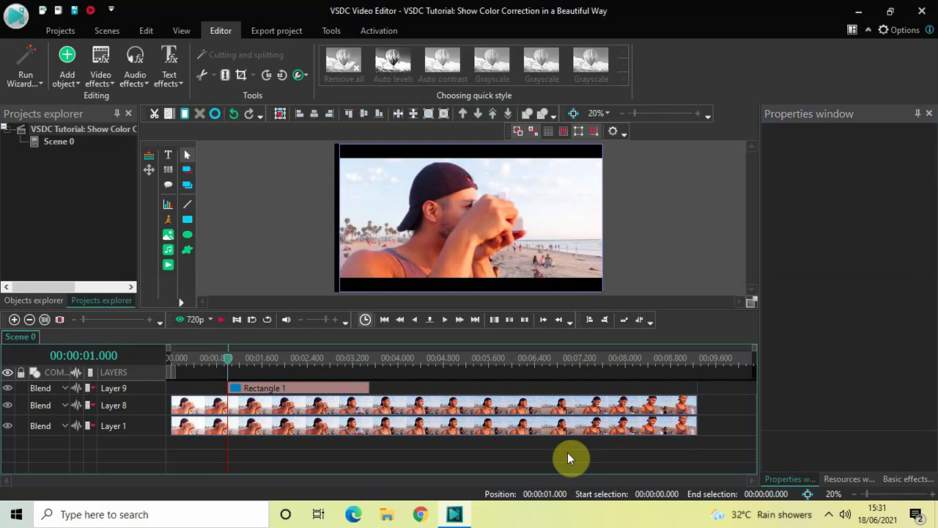
Open the rectangle's own timeline and add a Movement effect with its point at the end of the object, continuing the trajectory.
{"action": "left_click", "coordinate": [304, 388]}
{"action": "double_click", "coordinate": [303, 389]}
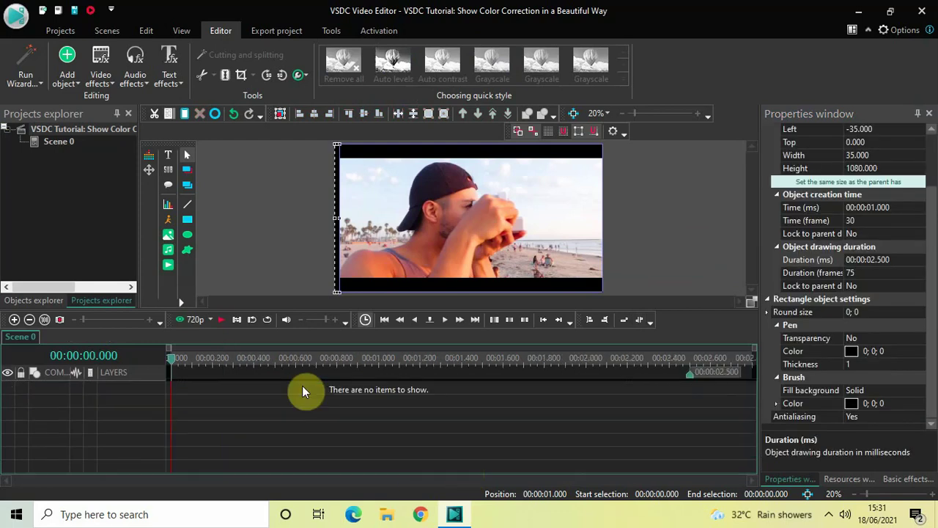
{"action": "left_click", "coordinate": [65, 78]}
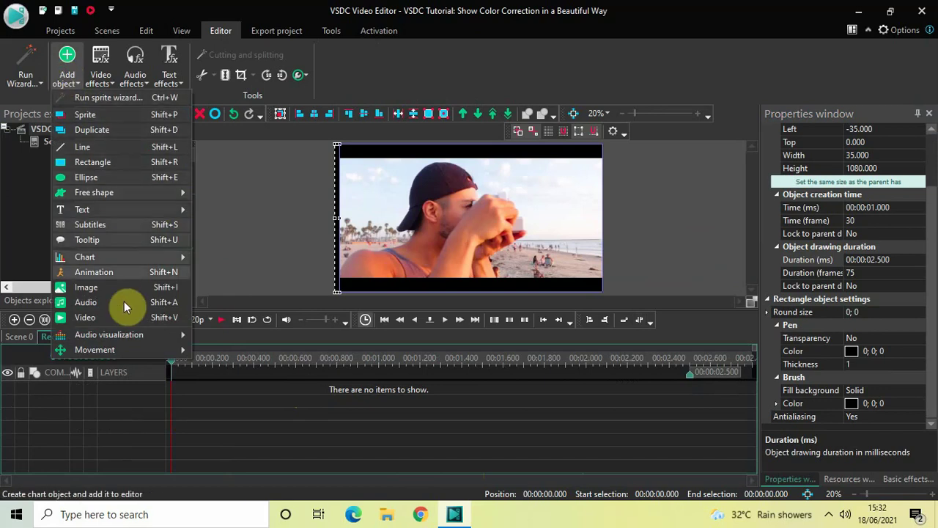
{"action": "mouse_move", "coordinate": [149, 349]}
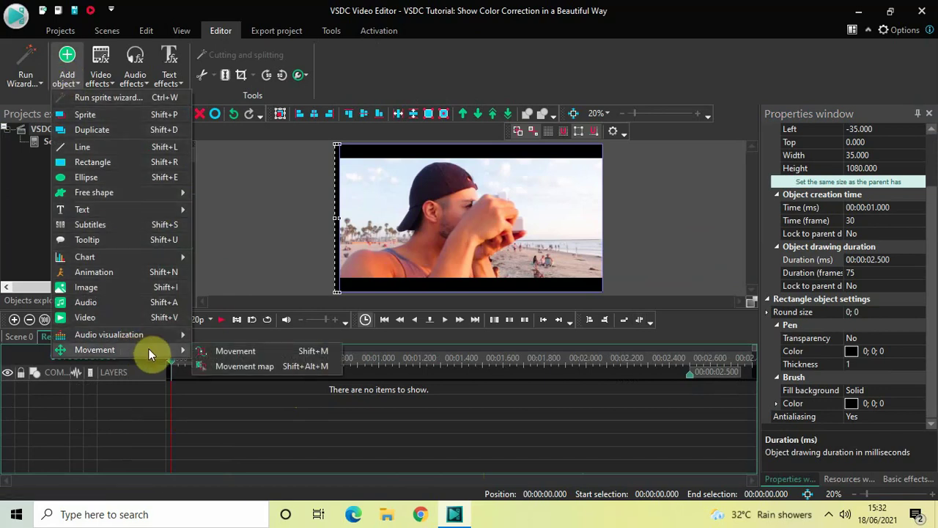
{"action": "left_click", "coordinate": [307, 352]}
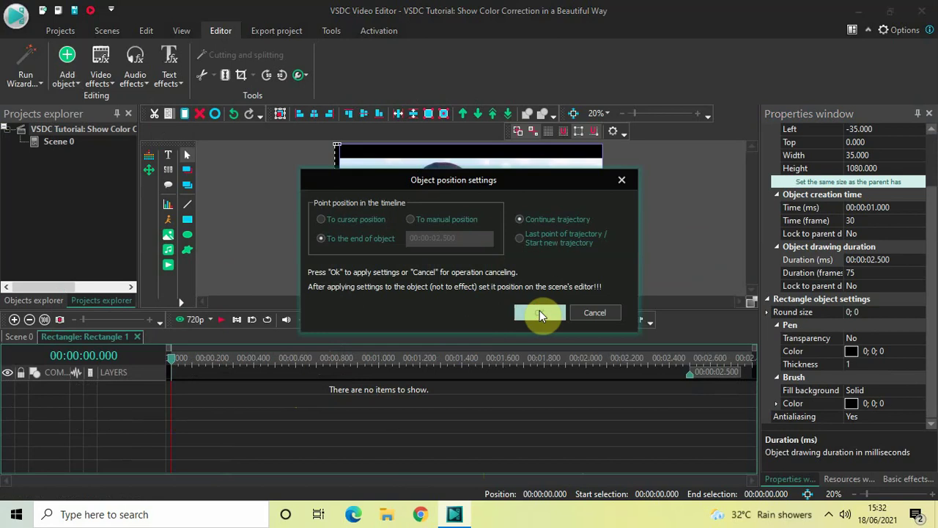
{"action": "left_click", "coordinate": [540, 312]}
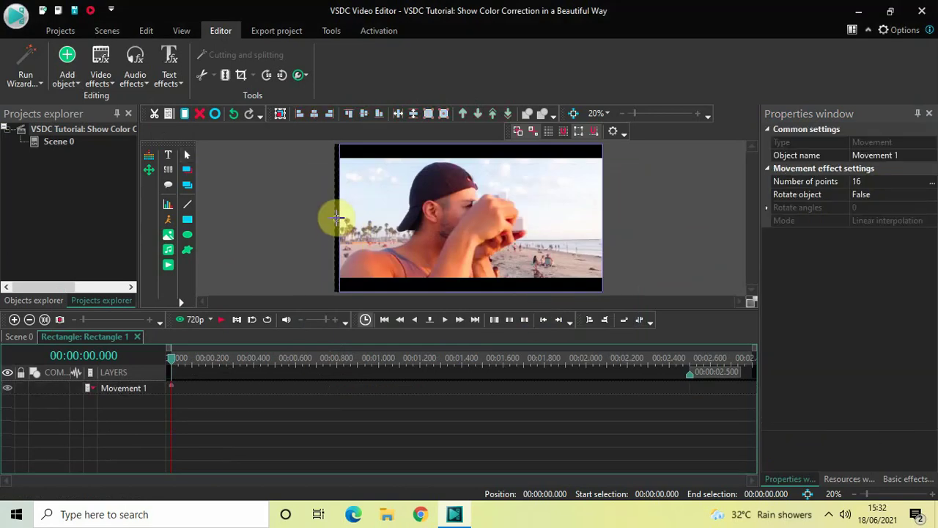
Place the movement's end point just outside the frame's right edge at X 1940, Y 540, and return to the main scene's timeline.
{"action": "left_click", "coordinate": [337, 217]}
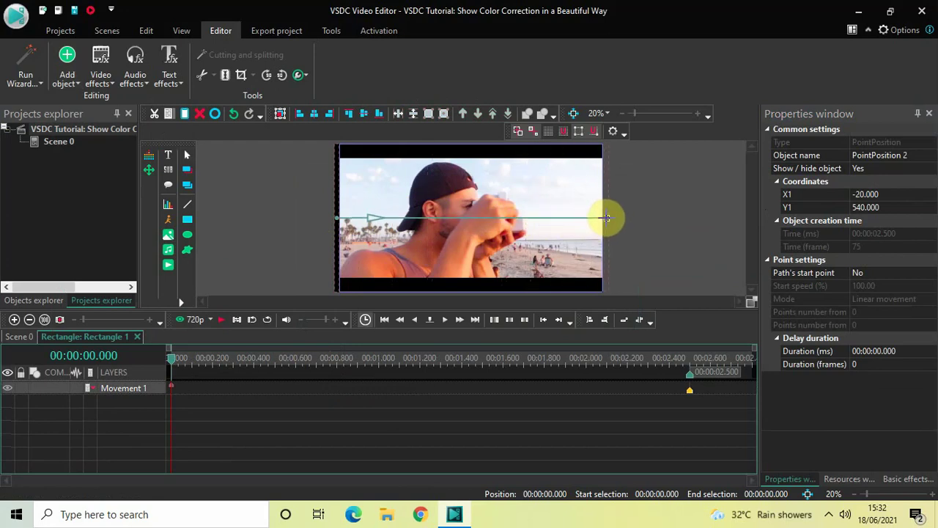
{"action": "left_click", "coordinate": [603, 217]}
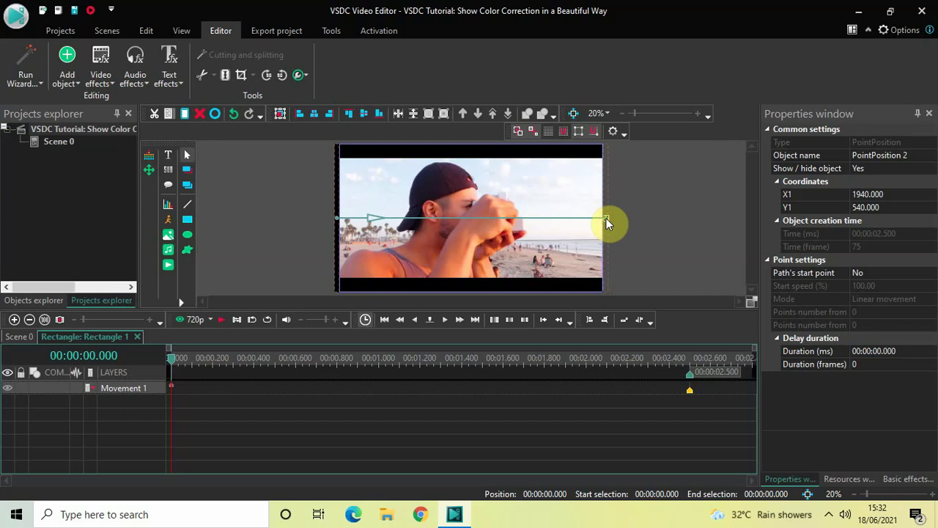
{"action": "left_click", "coordinate": [17, 335]}
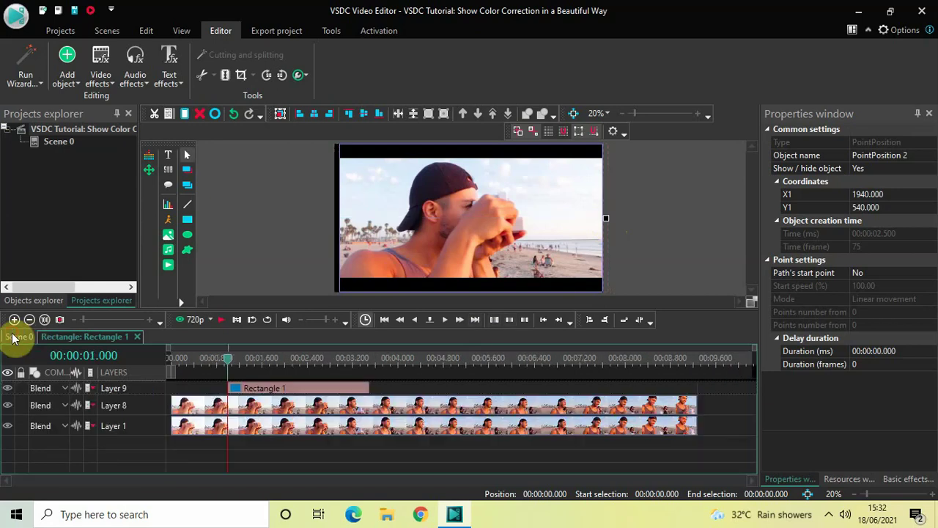
Open the upper video clip's own timeline and add a Wipe transition positioned to the end of the scene.
{"action": "left_click", "coordinate": [168, 357]}
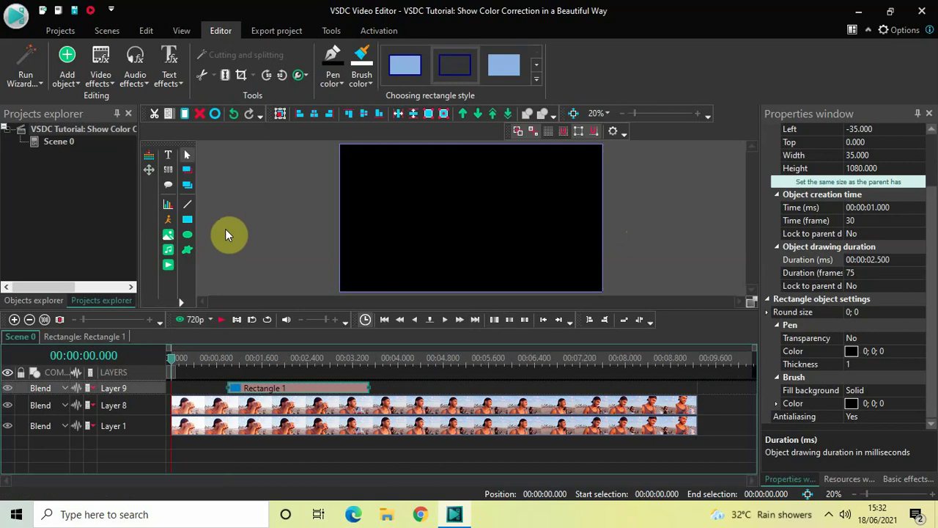
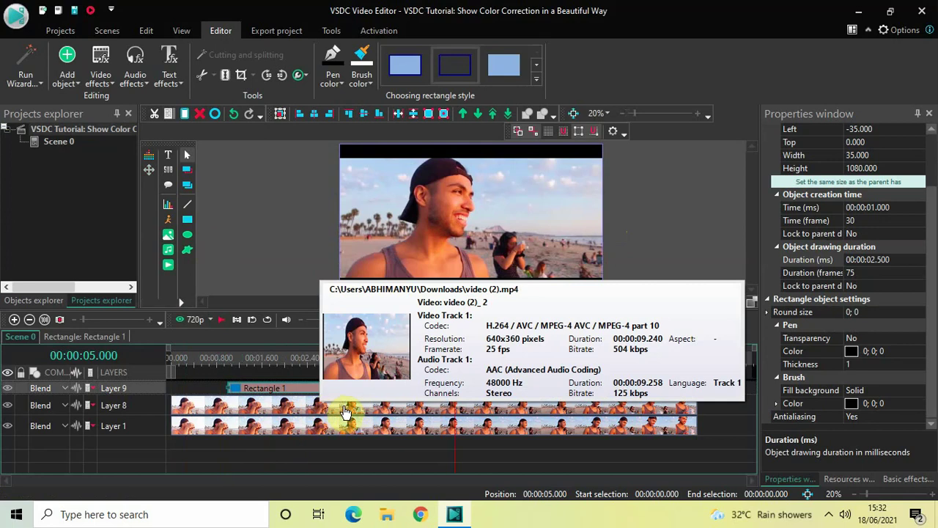
{"action": "double_click", "coordinate": [345, 412]}
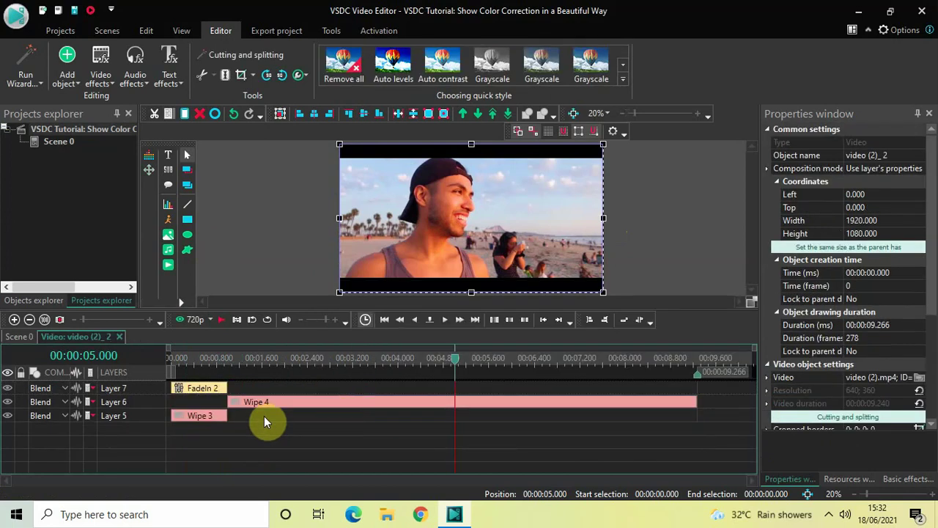
{"action": "left_click", "coordinate": [228, 359]}
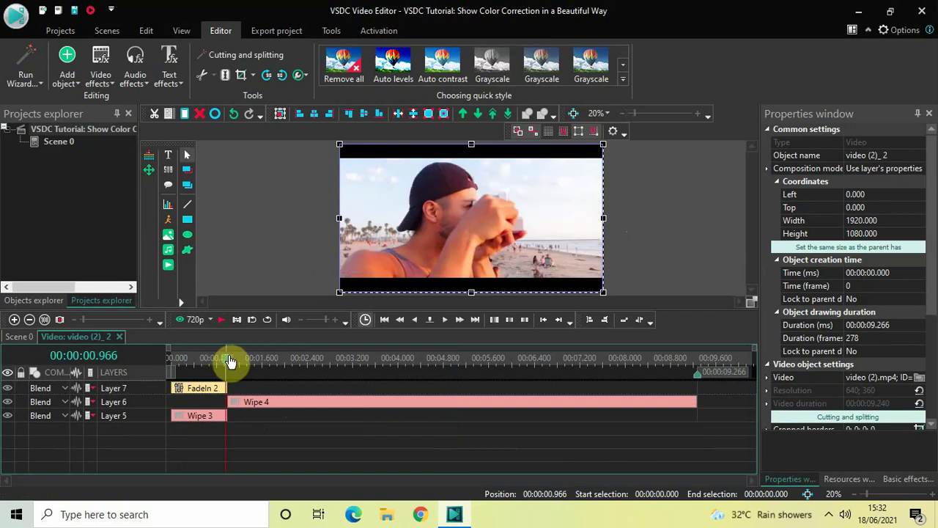
{"action": "left_click", "coordinate": [230, 360]}
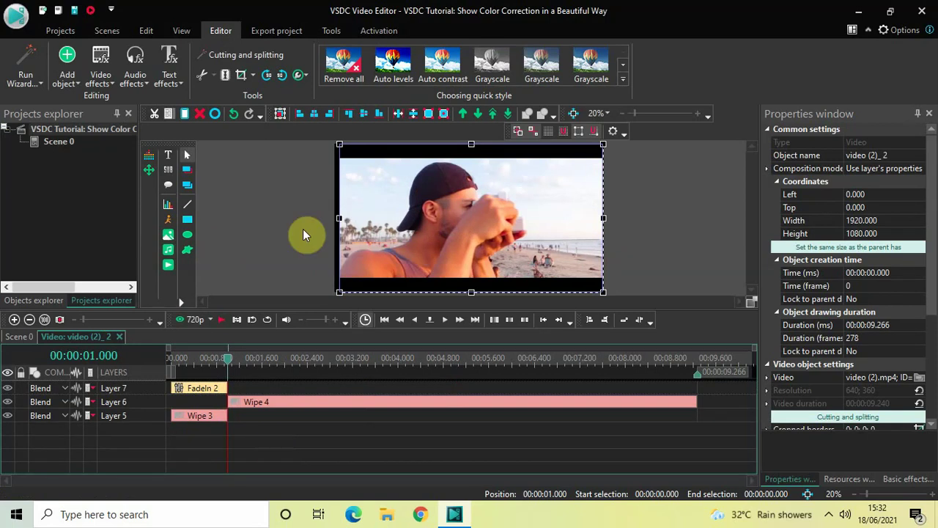
{"action": "left_click", "coordinate": [109, 80]}
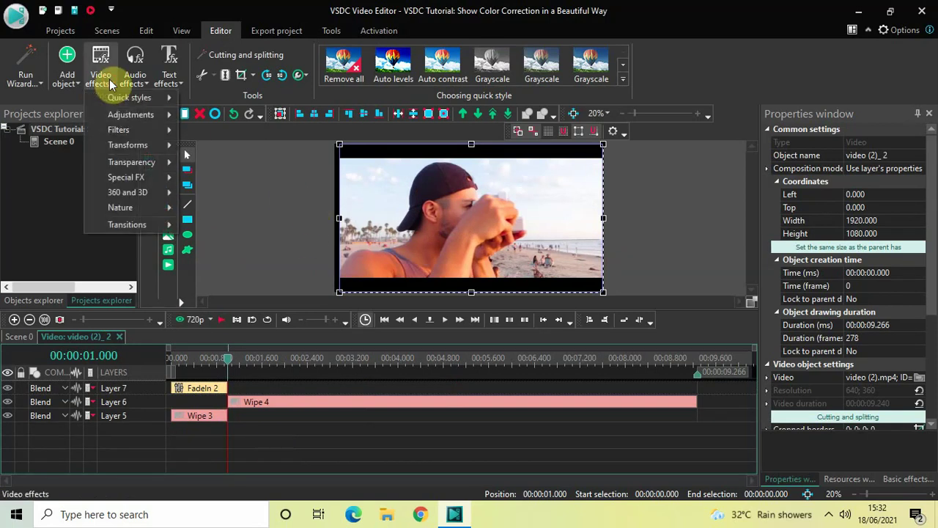
{"action": "mouse_move", "coordinate": [142, 224]}
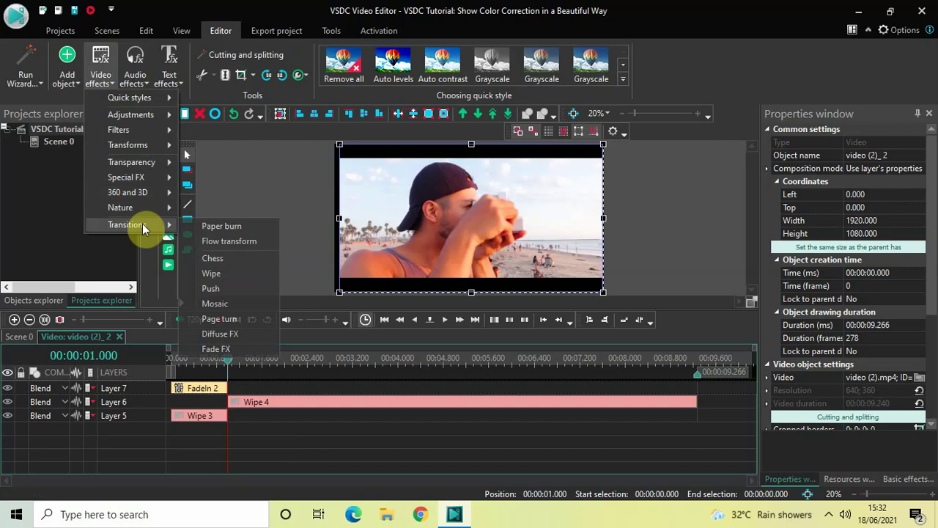
{"action": "left_click", "coordinate": [231, 274]}
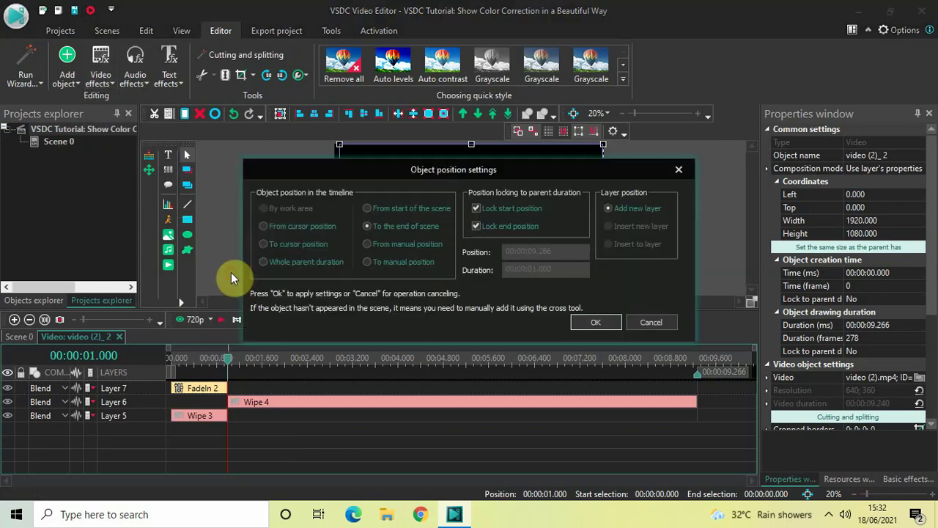
{"action": "left_click", "coordinate": [577, 323]}
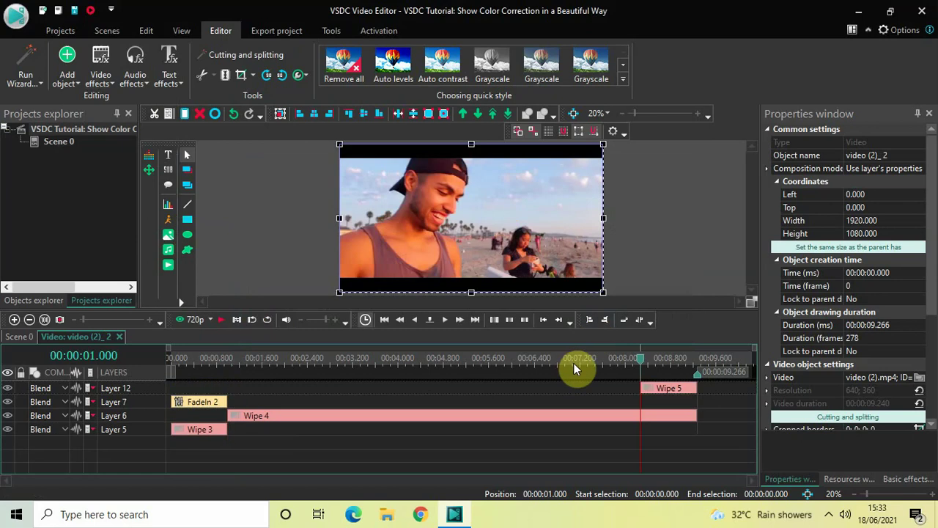
Set the new wipe's type to Side and its mode to Left to right.
{"action": "left_click", "coordinate": [648, 387]}
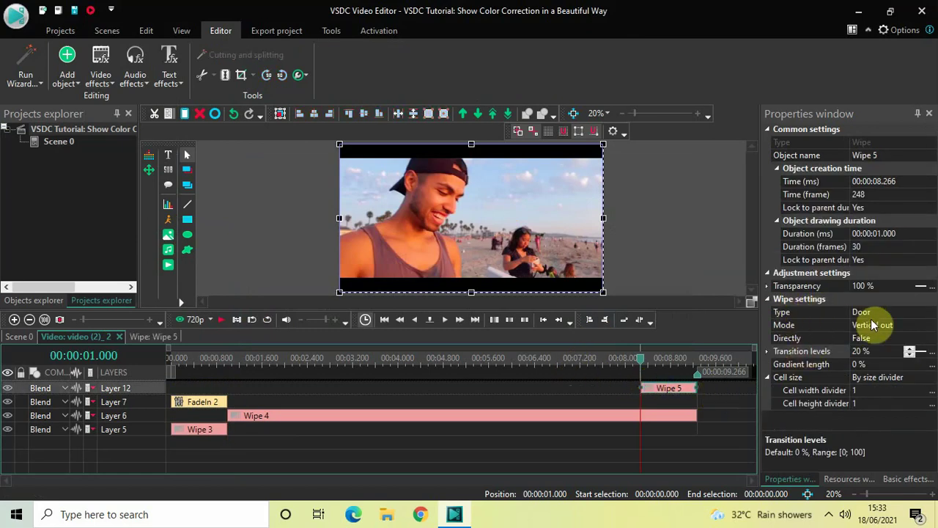
{"action": "left_click", "coordinate": [933, 314]}
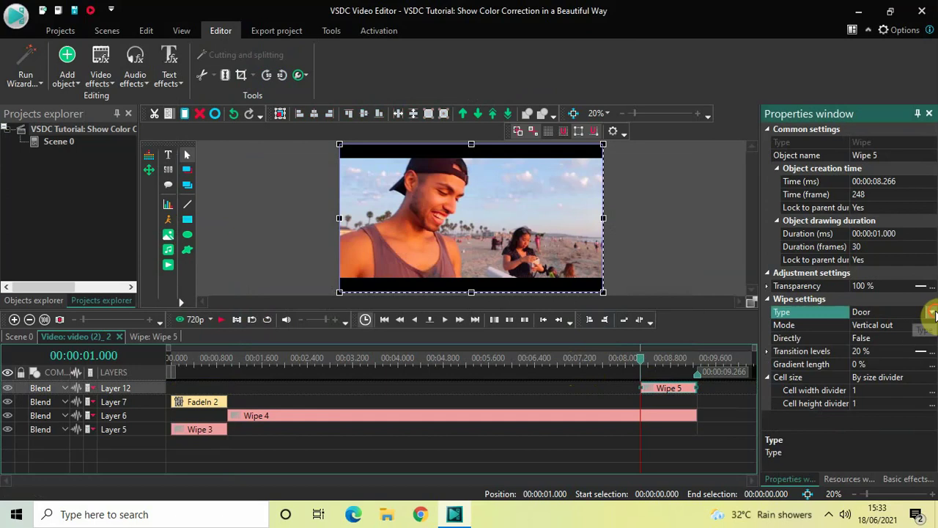
{"action": "left_click", "coordinate": [932, 312]}
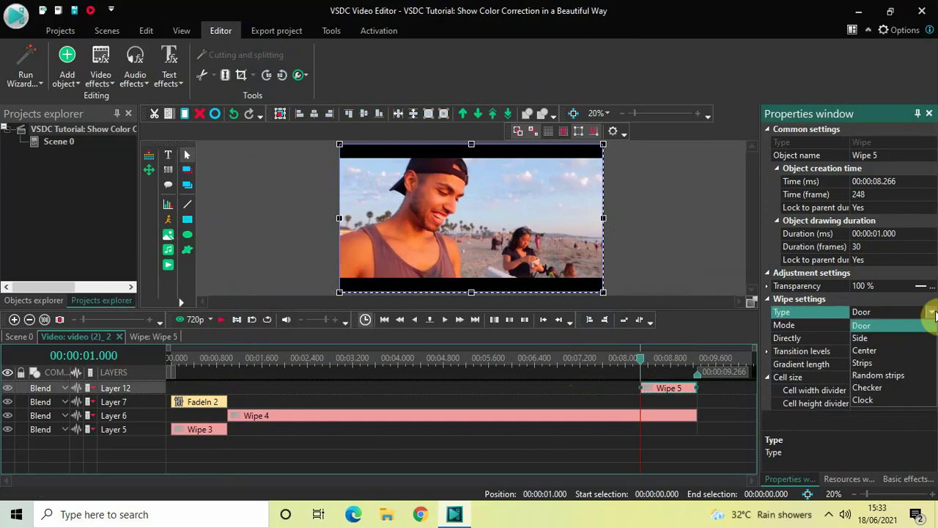
{"action": "left_click", "coordinate": [891, 338]}
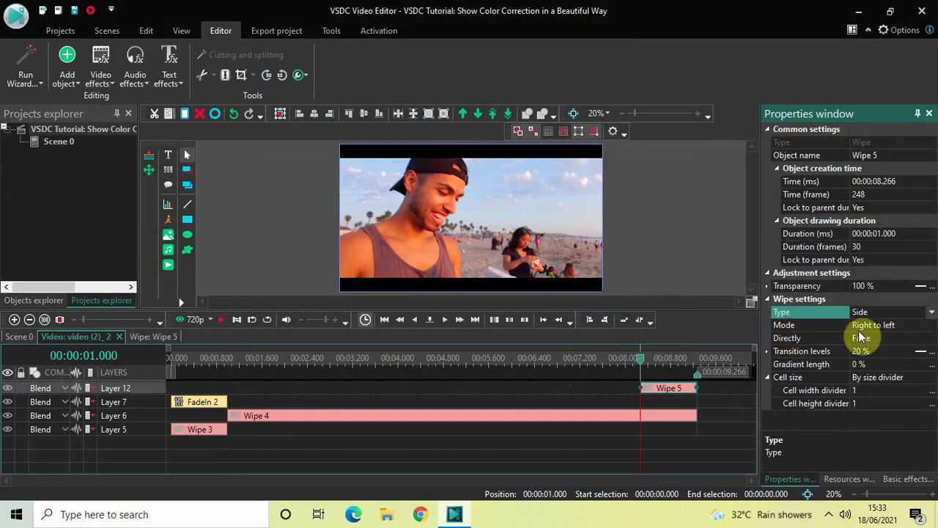
{"action": "left_click", "coordinate": [935, 328]}
{"action": "left_click", "coordinate": [934, 328]}
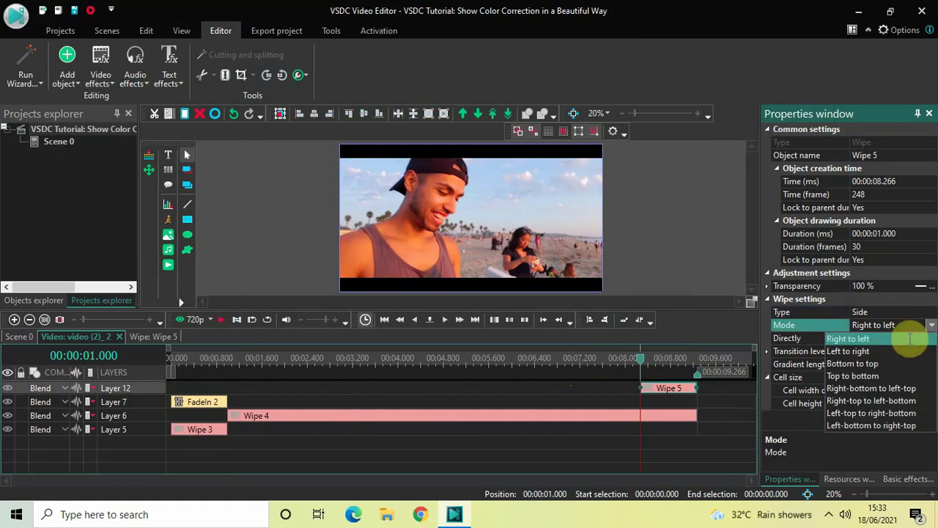
{"action": "left_click", "coordinate": [884, 385]}
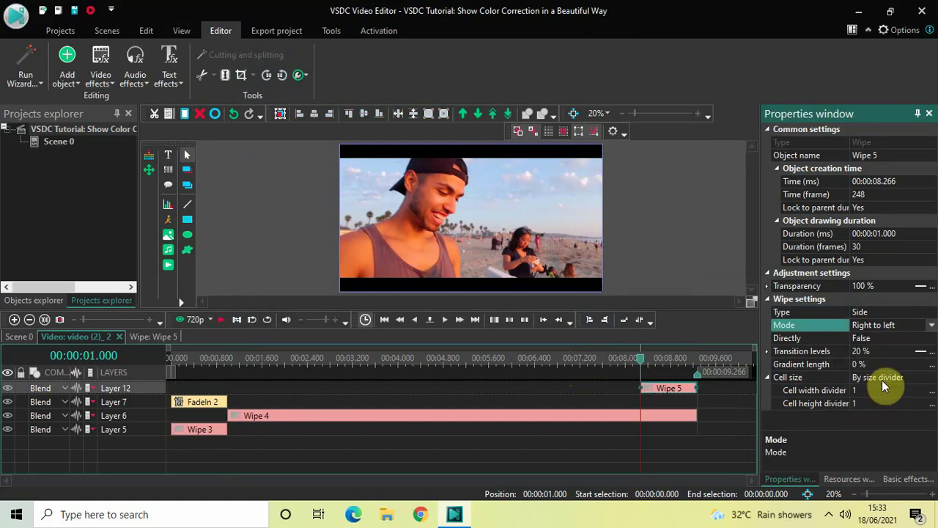
{"action": "left_click", "coordinate": [933, 324]}
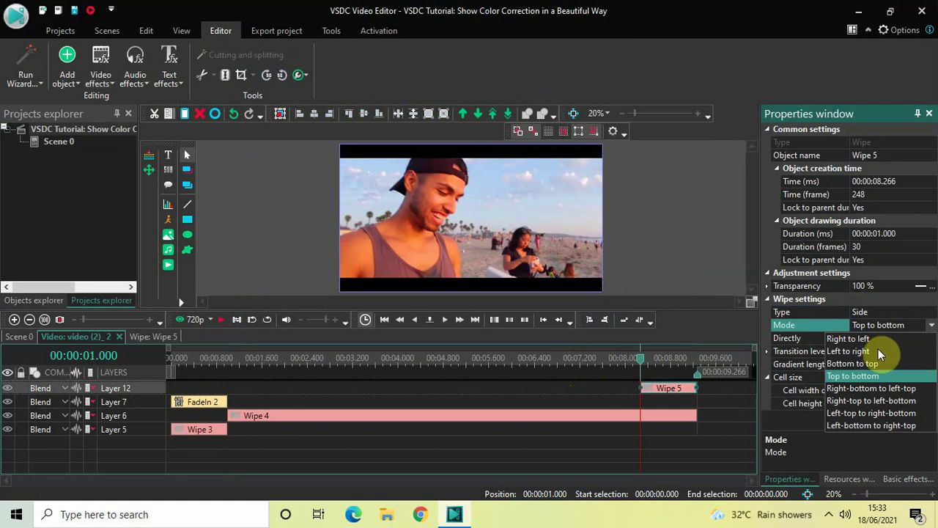
{"action": "left_click", "coordinate": [878, 349]}
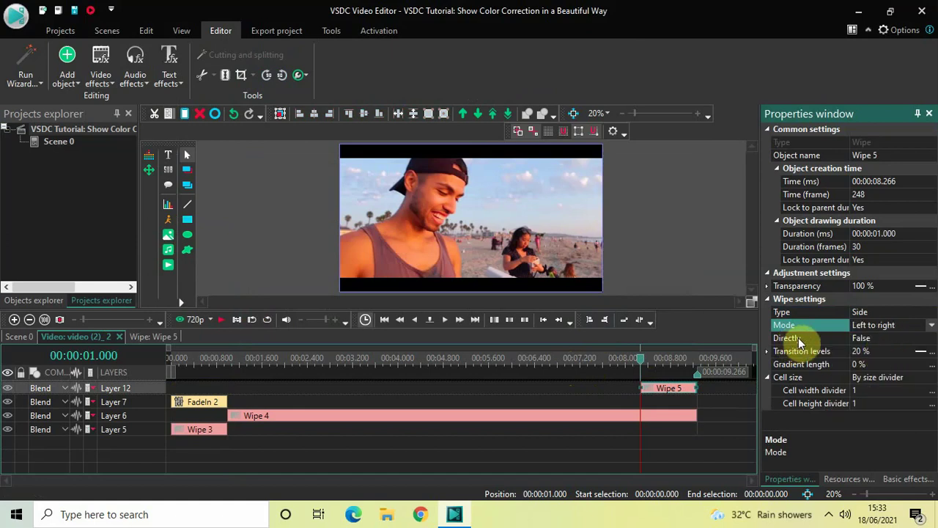
Set the new wipe's transition levels to 0;100.
{"action": "left_click", "coordinate": [873, 350]}
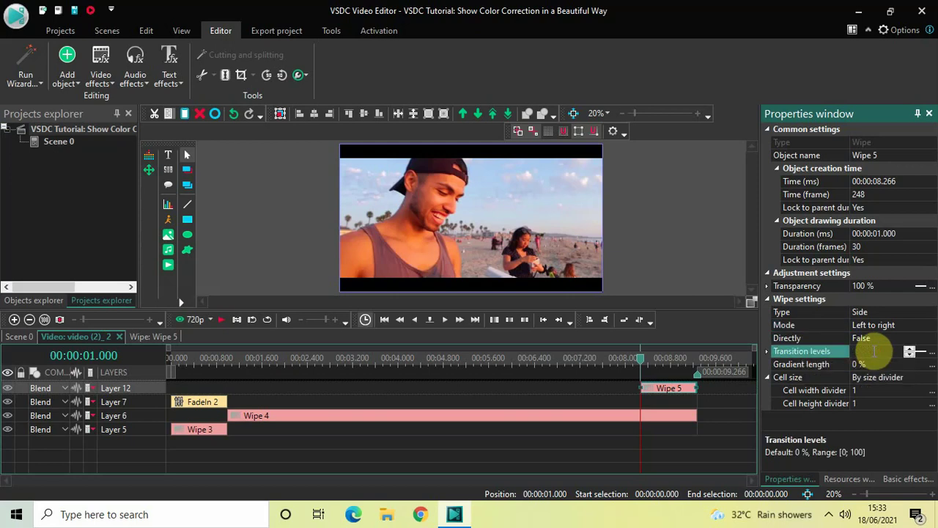
{"action": "left_click", "coordinate": [874, 351]}
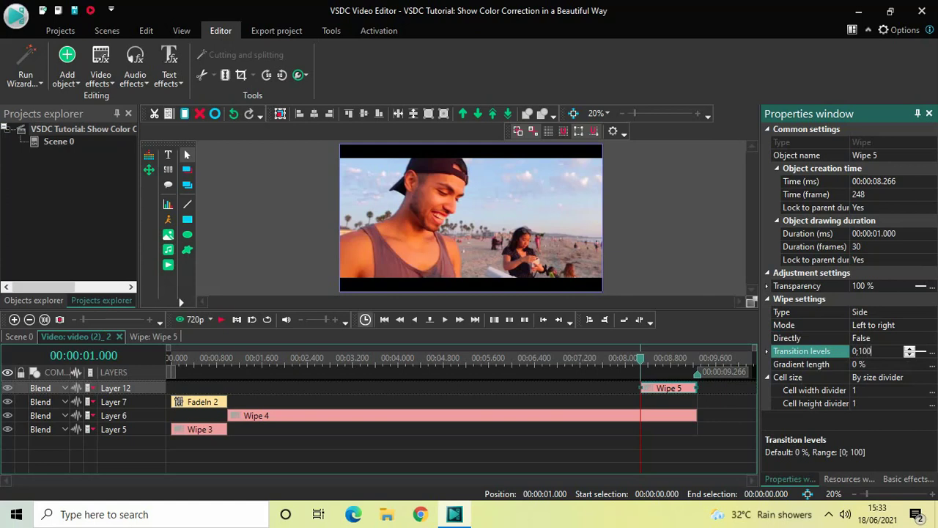
{"action": "left_click", "coordinate": [874, 352]}
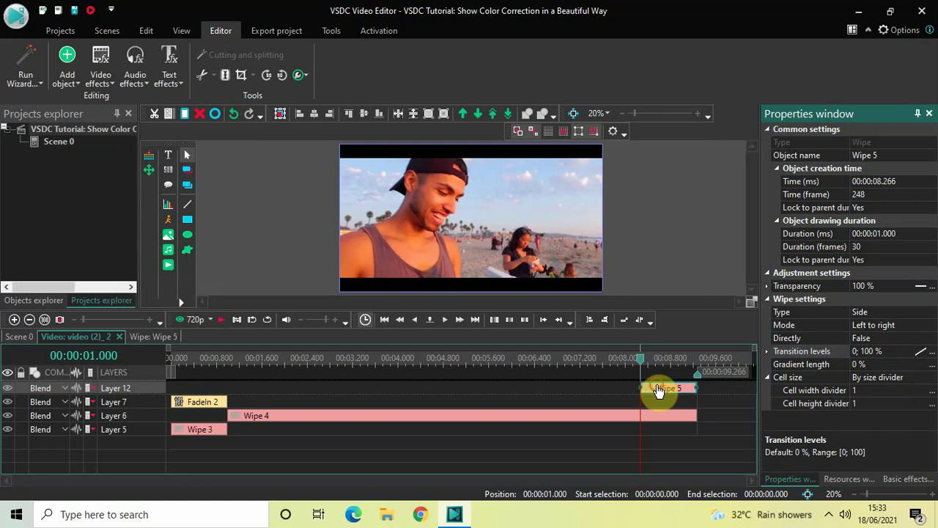
Place Wipe 5 at 00:00:01.000 on the lowest layer with a duration of 00:00:02.500, and move Wipe 3 onto Wipe 4's layer.
{"action": "left_click_drag", "start_coordinate": [659, 389], "coordinate": [245, 448]}
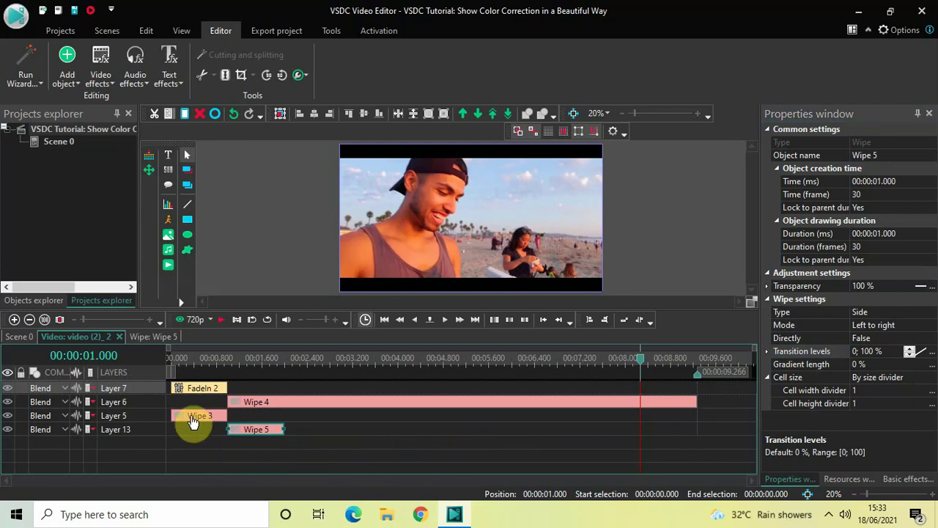
{"action": "left_click_drag", "start_coordinate": [193, 423], "coordinate": [189, 409]}
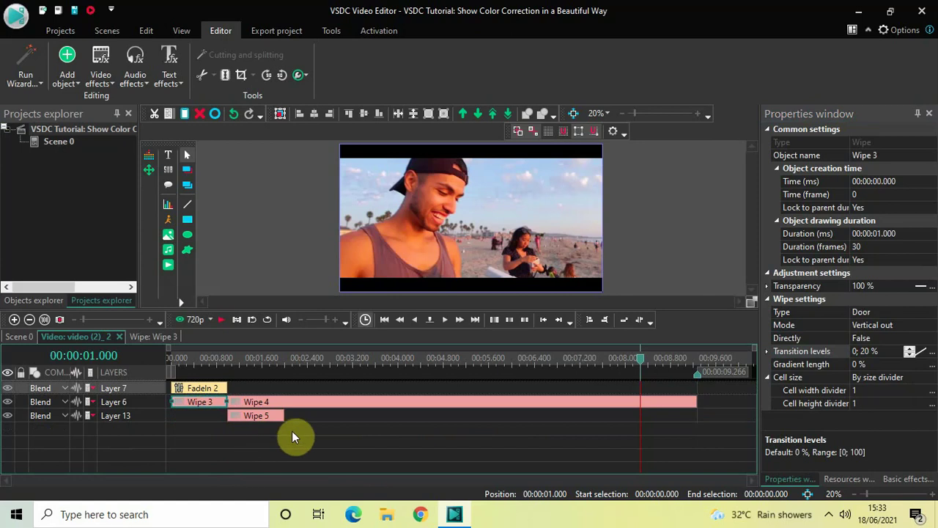
{"action": "left_click", "coordinate": [253, 416]}
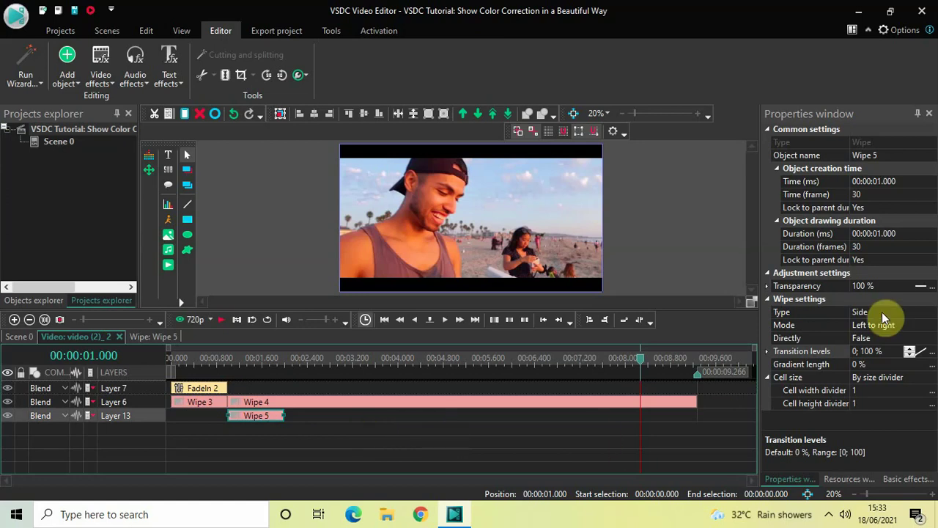
{"action": "left_click", "coordinate": [901, 234]}
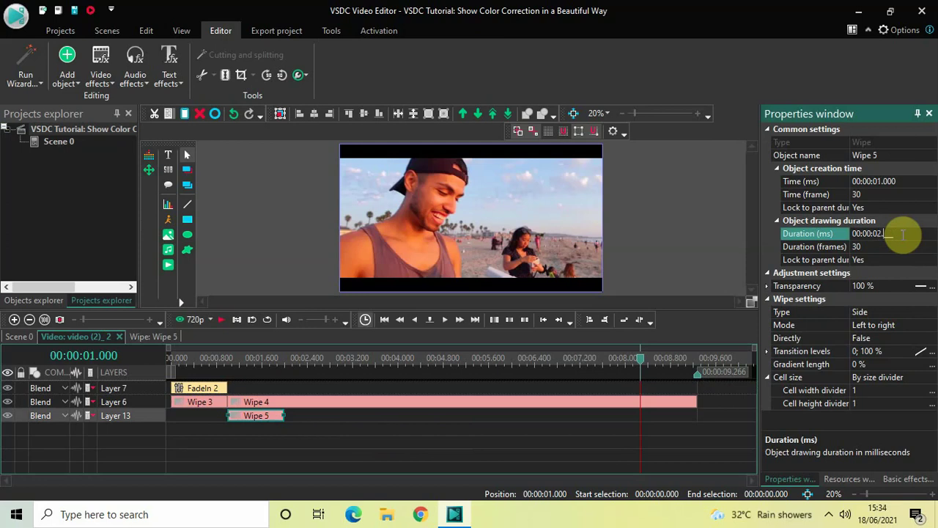
{"action": "key", "text": "Return"}
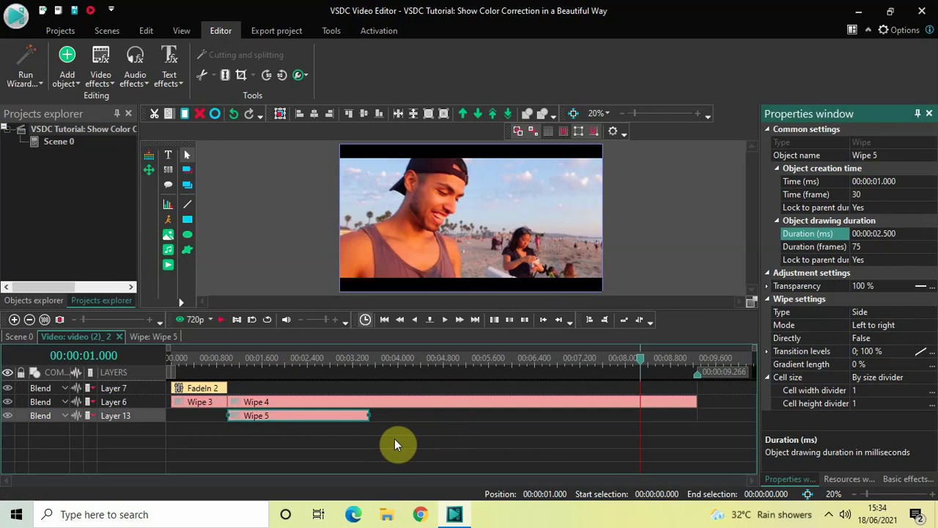
Add another Wipe transition to the end of the scene and move Wipe 5 onto the same layer.
{"action": "left_click", "coordinate": [101, 66]}
{"action": "mouse_move", "coordinate": [150, 224]}
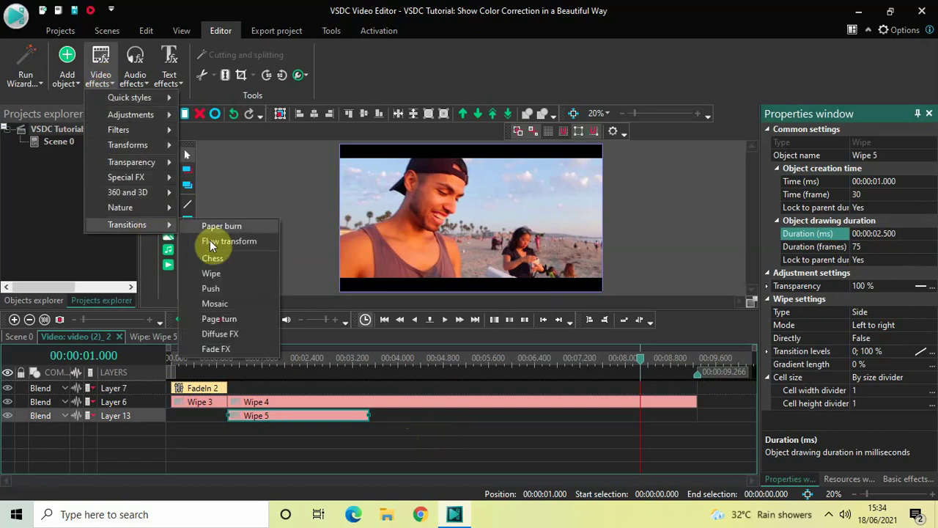
{"action": "left_click", "coordinate": [224, 272]}
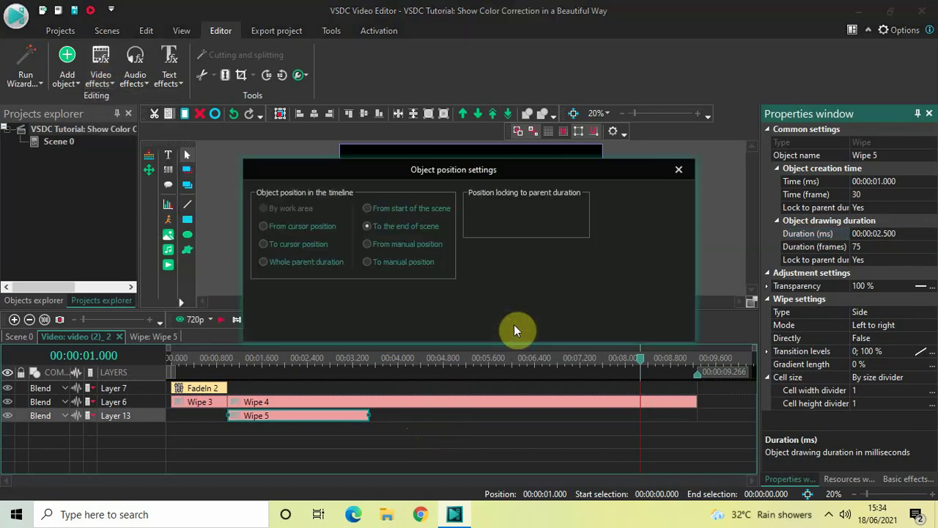
{"action": "left_click", "coordinate": [590, 320]}
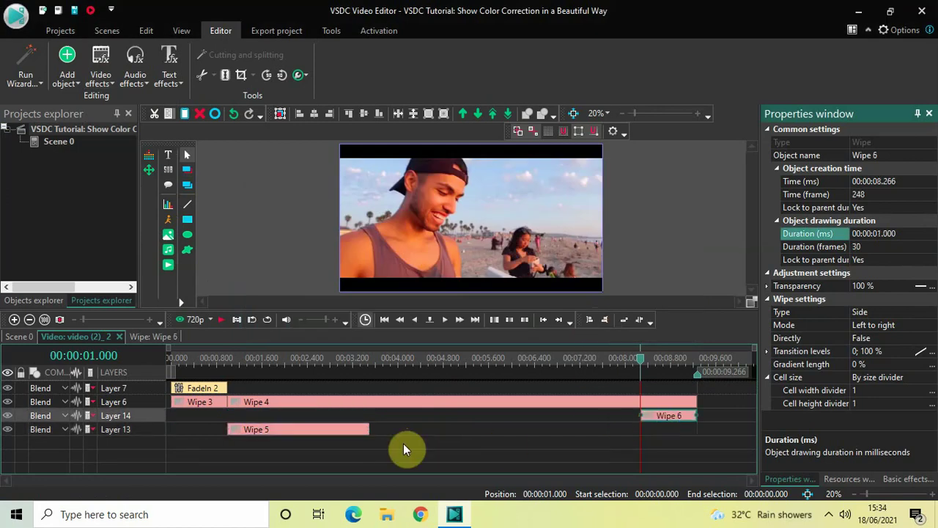
{"action": "left_click_drag", "start_coordinate": [341, 434], "coordinate": [339, 425]}
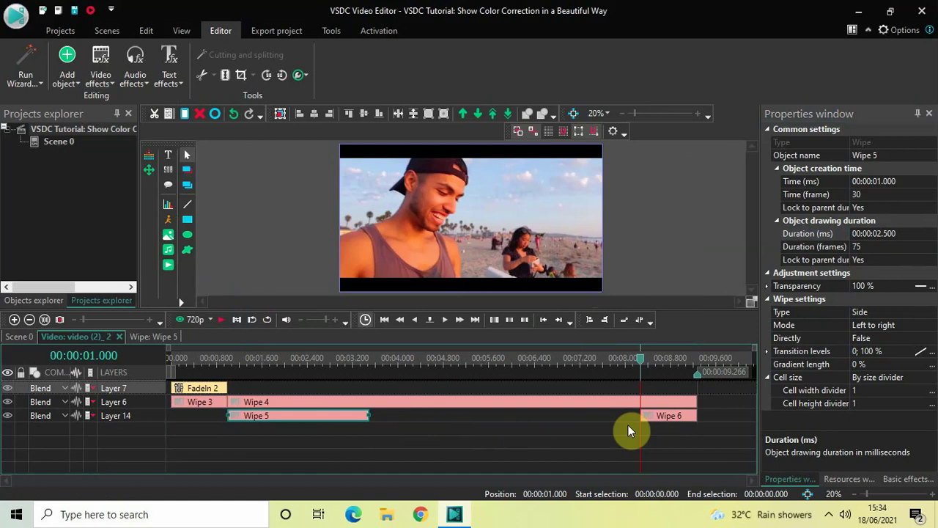
Set Wipe 6's transition levels to a constant 100%.
{"action": "left_click", "coordinate": [667, 420]}
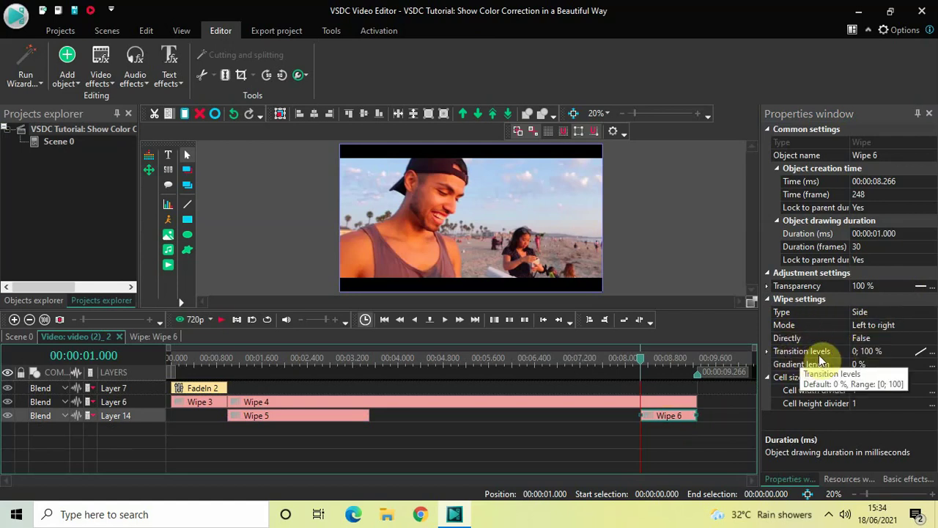
{"action": "left_click", "coordinate": [888, 355]}
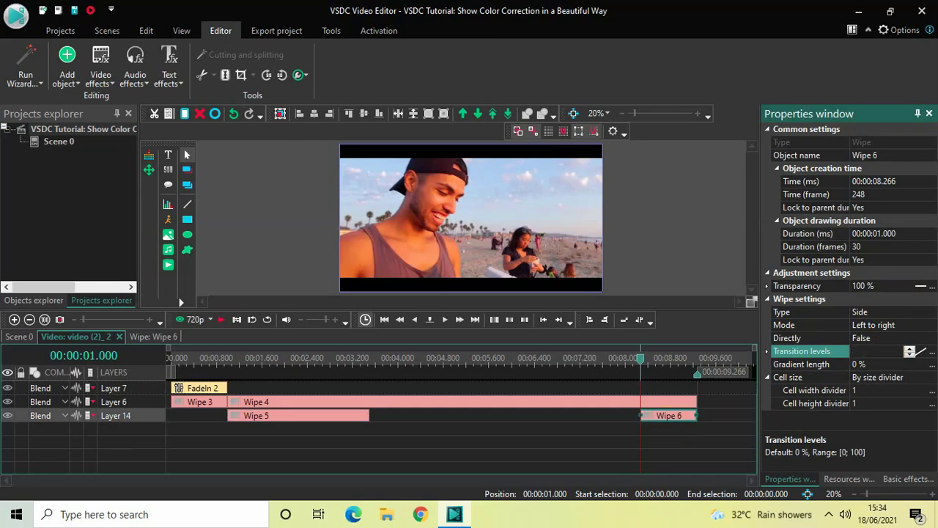
{"action": "key", "text": "Return"}
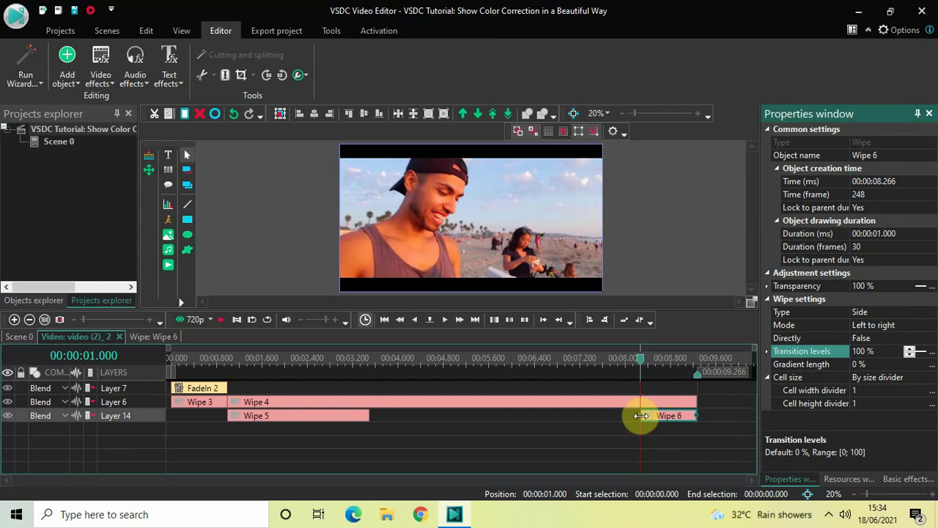
Extend the start of Wipe 6 back to 00:00:03.500, directly after Wipe 5, and return to the main scene's timeline.
{"action": "left_click_drag", "start_coordinate": [643, 417], "coordinate": [373, 416]}
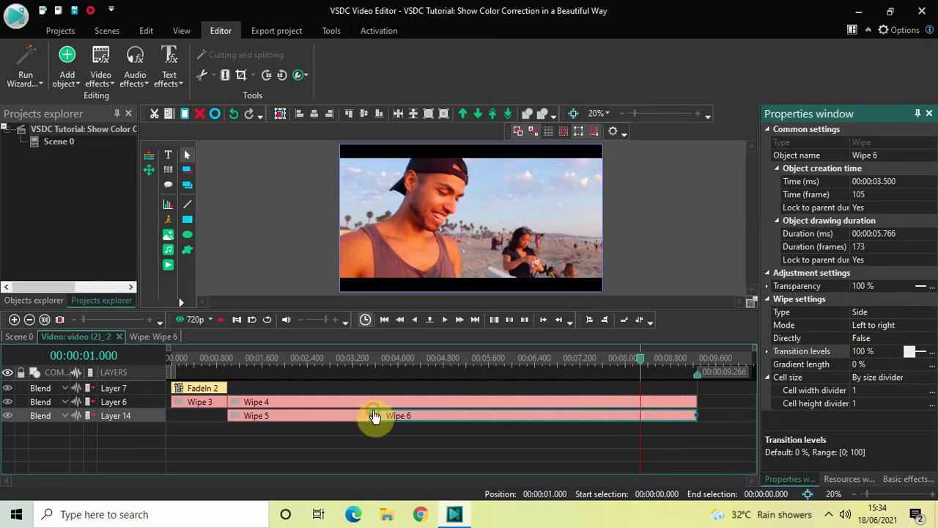
{"action": "left_click", "coordinate": [338, 455]}
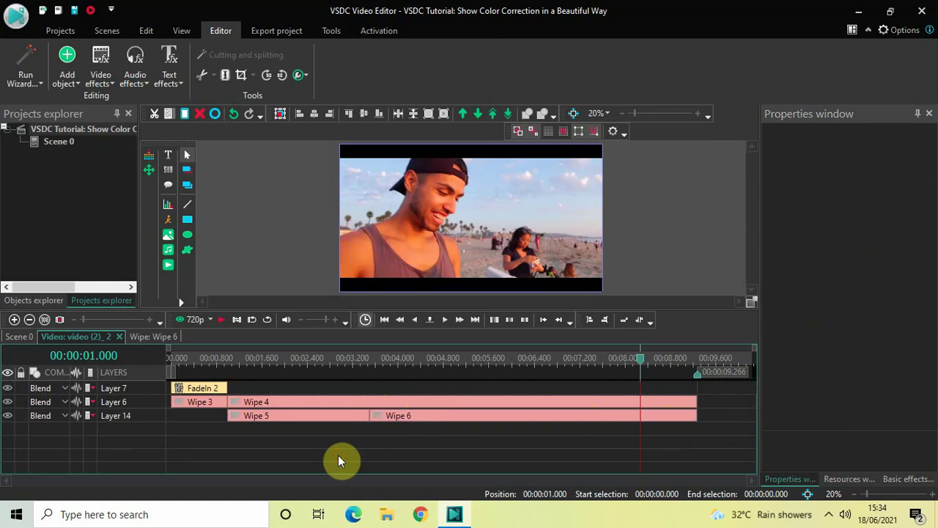
{"action": "left_click", "coordinate": [19, 336]}
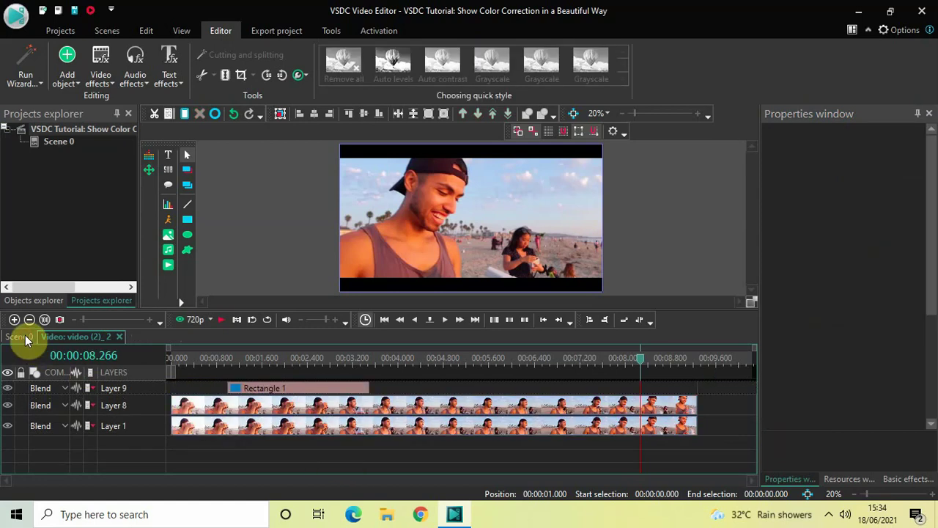
Play the scene from the start to preview the wipe reveal, and stop playback past the five-second mark.
{"action": "left_click", "coordinate": [172, 361]}
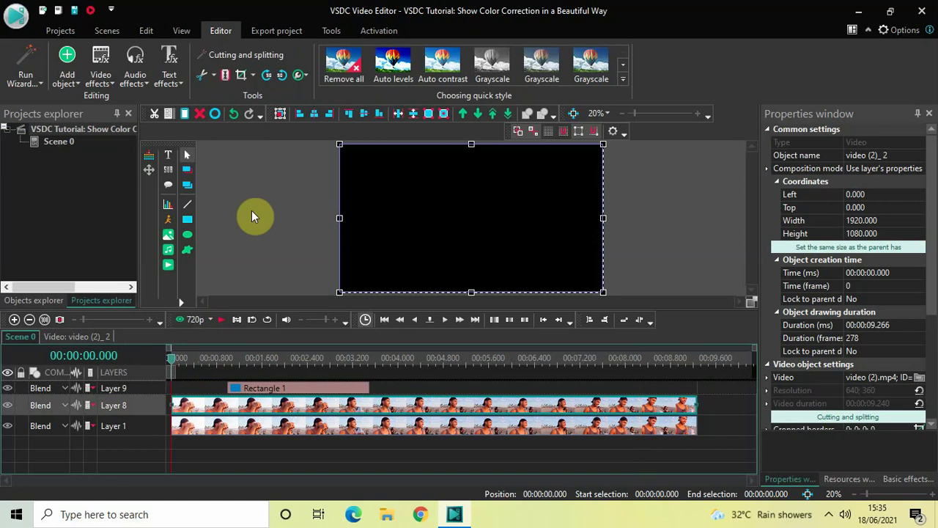
{"action": "key", "text": "space"}
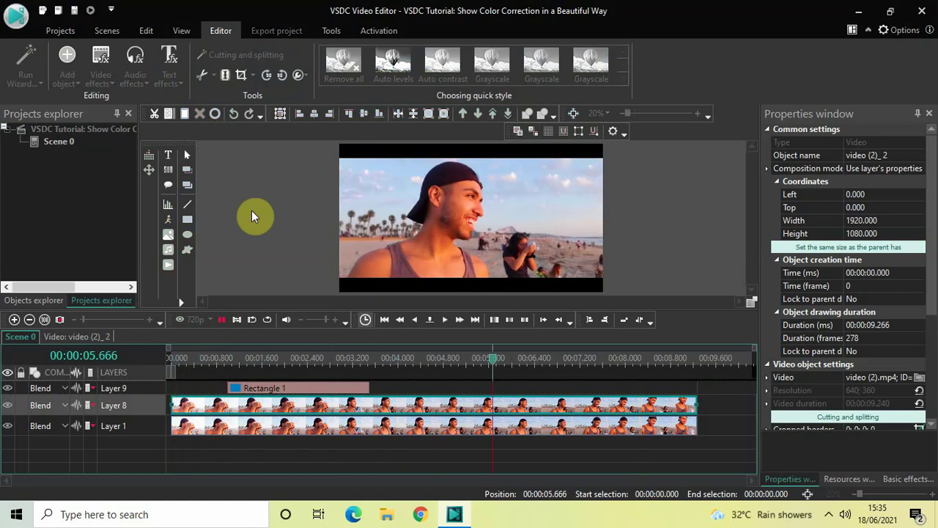
{"action": "key", "text": "space"}
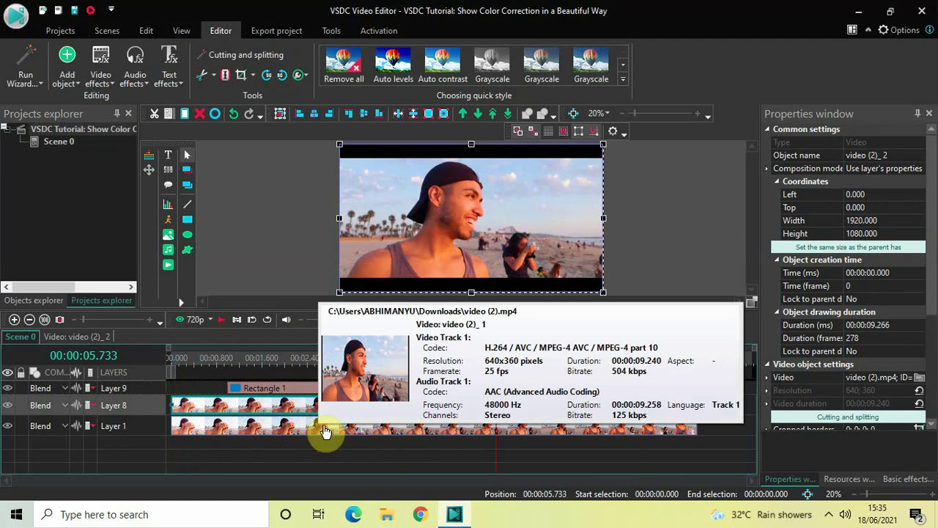
Open the original clip on Layer 1 for editing and move Wipe 1 onto the same layer as Wipe 2.
{"action": "double_click", "coordinate": [324, 428]}
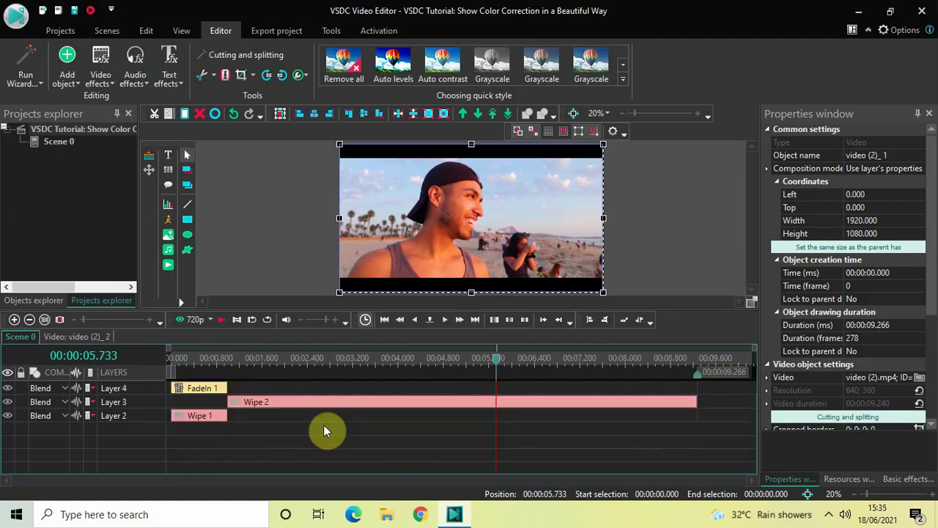
{"action": "left_click", "coordinate": [196, 418]}
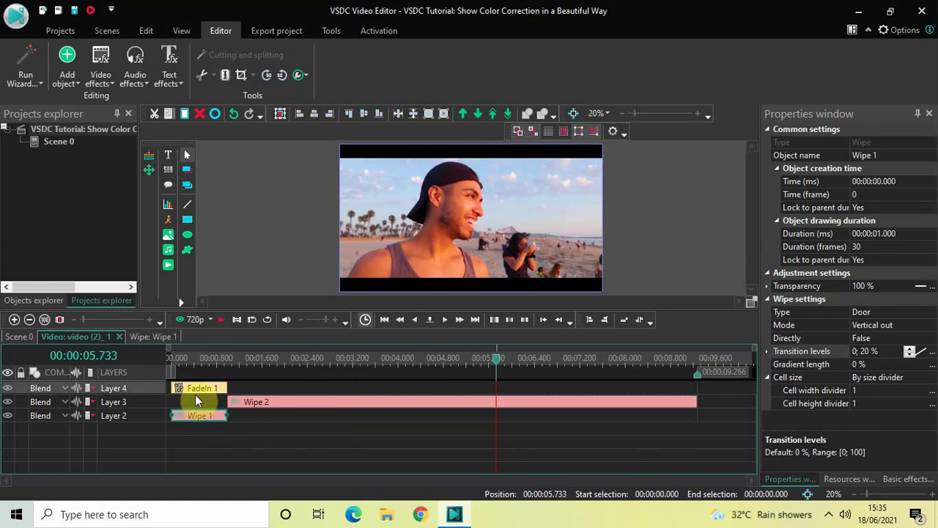
{"action": "left_click_drag", "start_coordinate": [195, 414], "coordinate": [193, 401]}
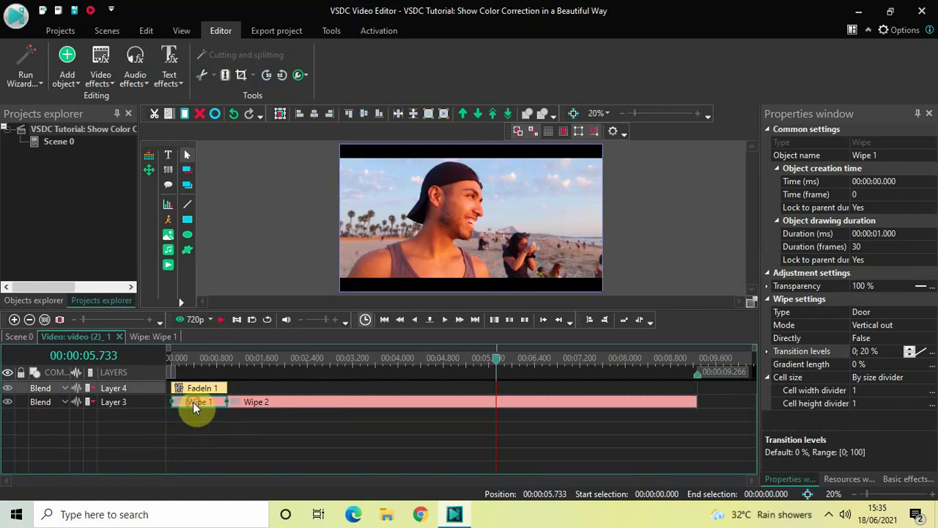
{"action": "left_click", "coordinate": [261, 446]}
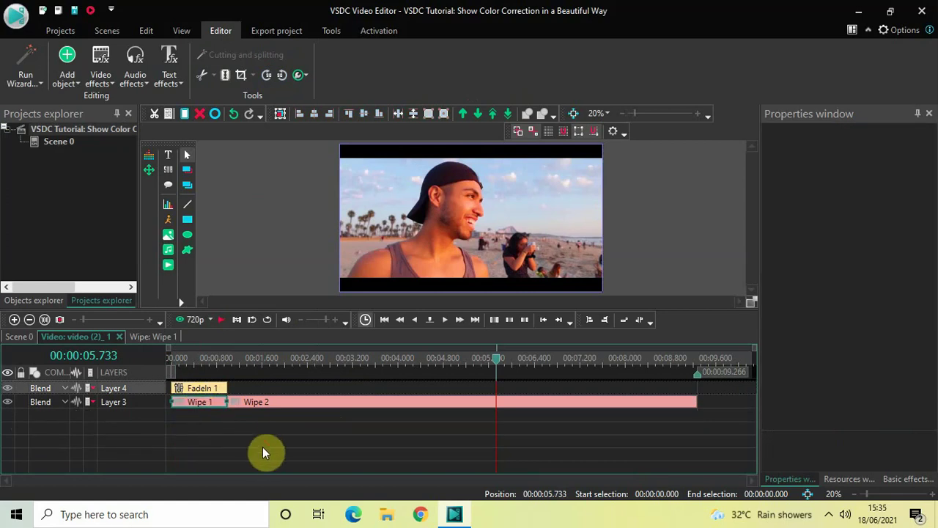
Add a Color twist effect to the clip from cursor position 00:00:01.000 and move it to a new layer below the wipes.
{"action": "left_click", "coordinate": [228, 362]}
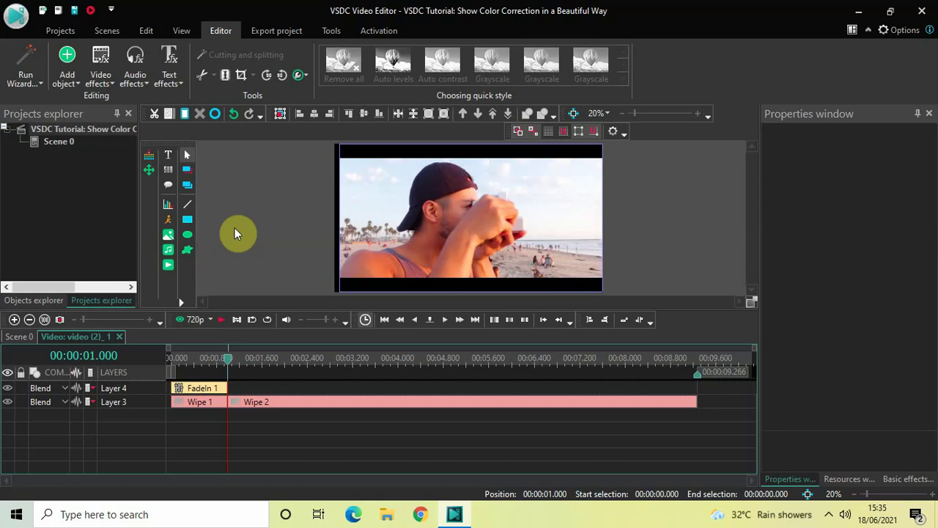
{"action": "left_click", "coordinate": [97, 78]}
{"action": "mouse_move", "coordinate": [137, 117]}
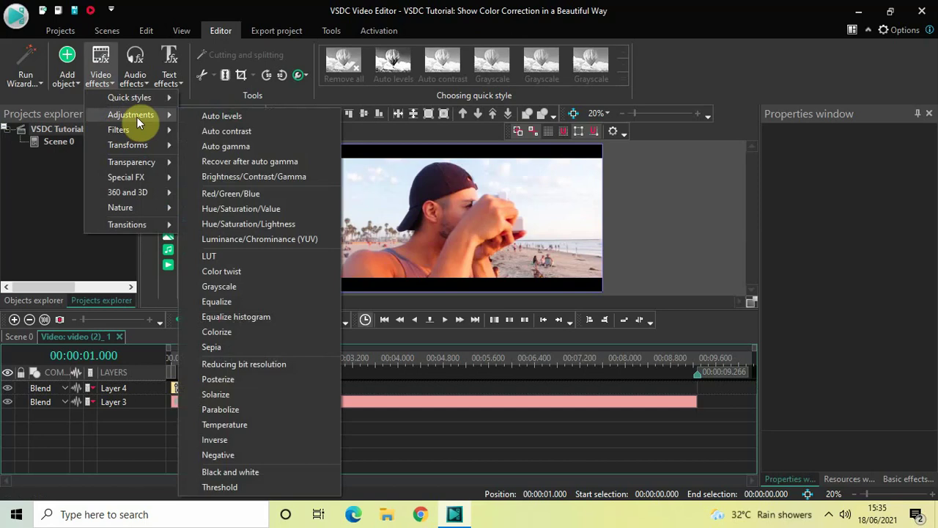
{"action": "left_click", "coordinate": [246, 272]}
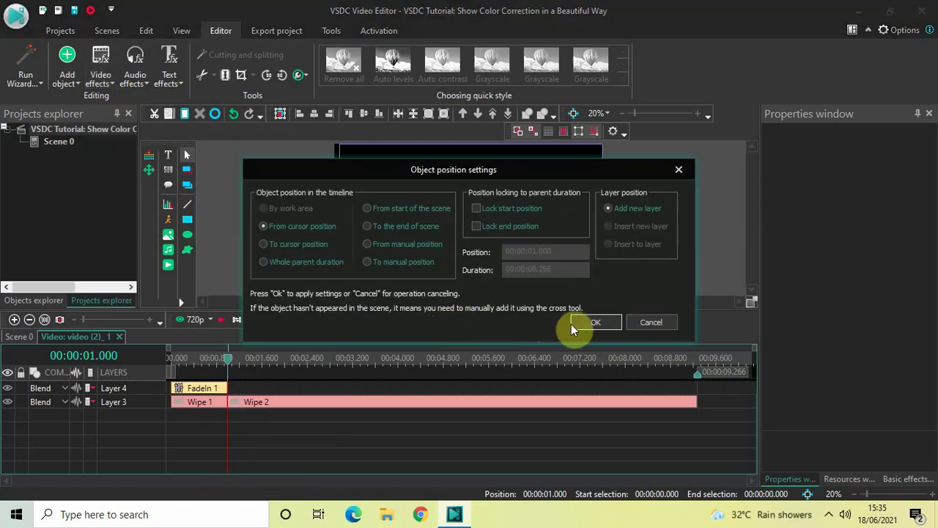
{"action": "left_click", "coordinate": [575, 324]}
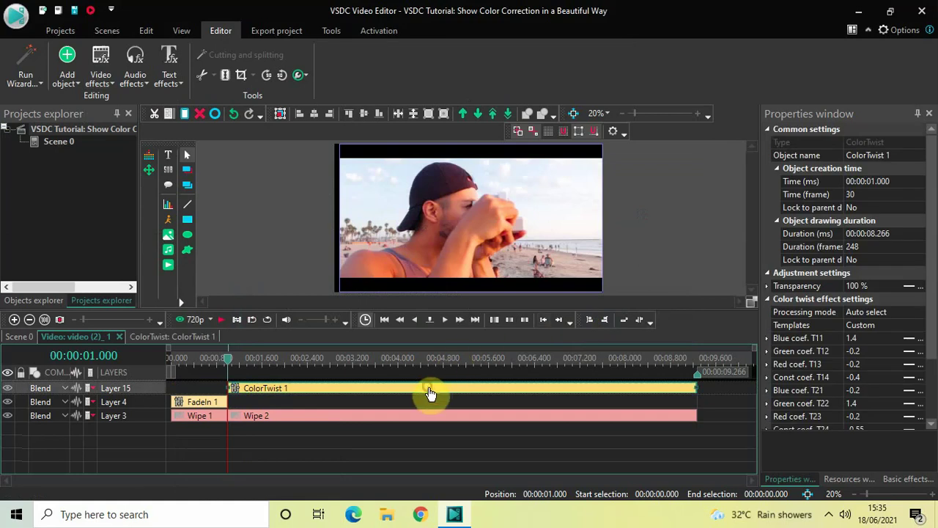
{"action": "left_click_drag", "start_coordinate": [429, 394], "coordinate": [429, 437]}
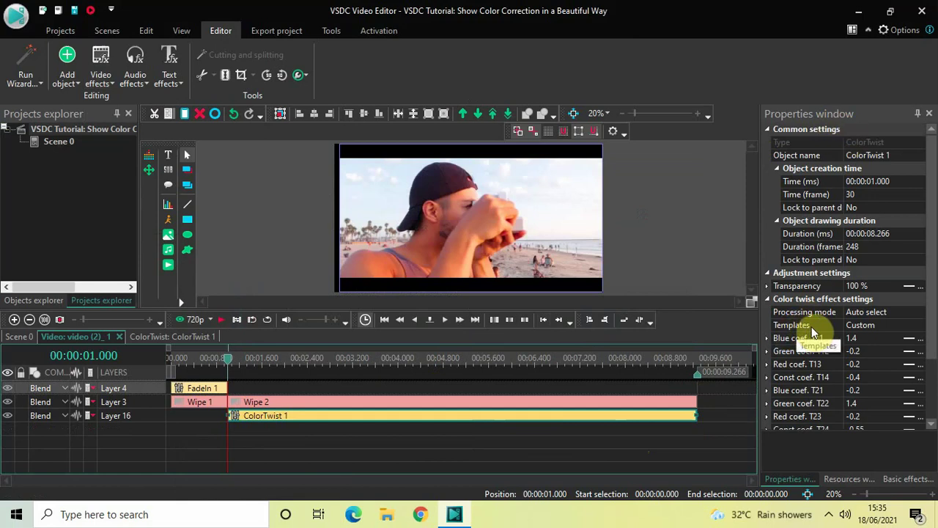
Apply the Retro Sunset template to the ColorTwist 1 effect.
{"action": "left_click", "coordinate": [916, 330]}
{"action": "left_click", "coordinate": [919, 327]}
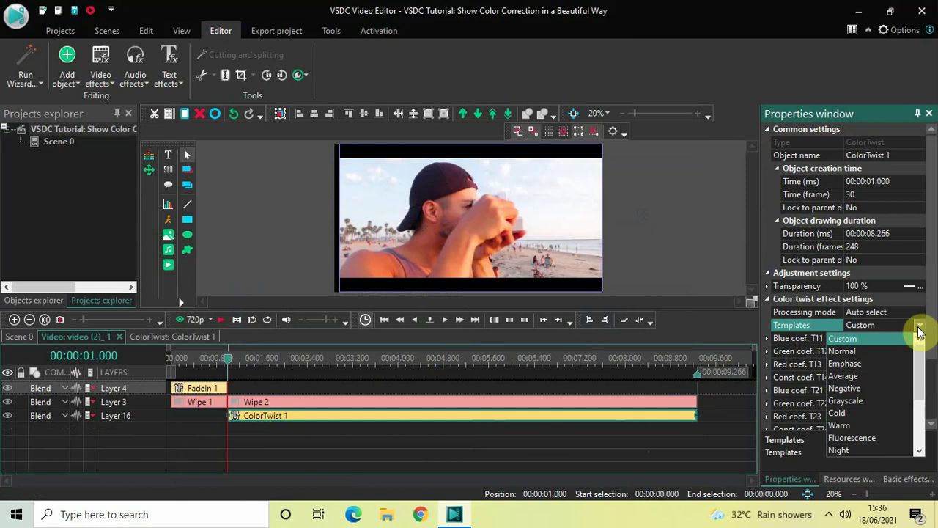
{"action": "left_click_drag", "start_coordinate": [917, 366], "coordinate": [924, 396]}
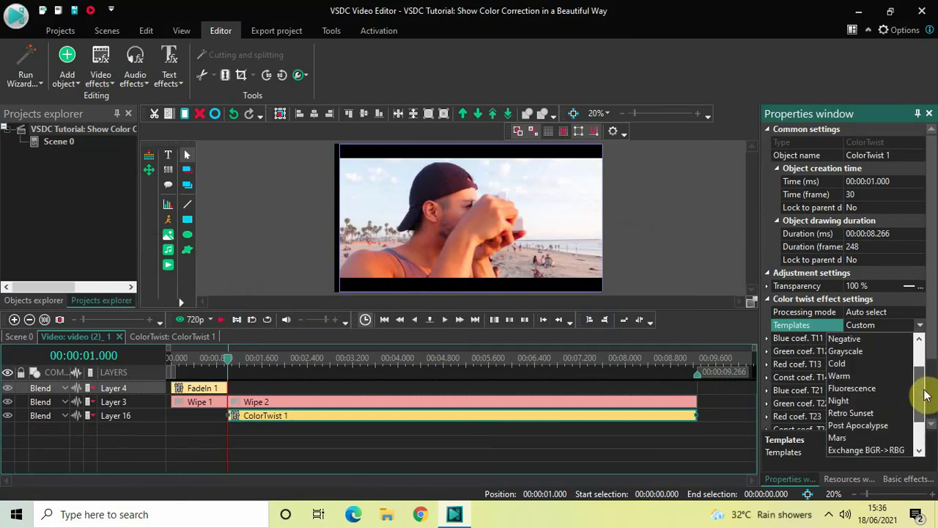
{"action": "left_click", "coordinate": [872, 413]}
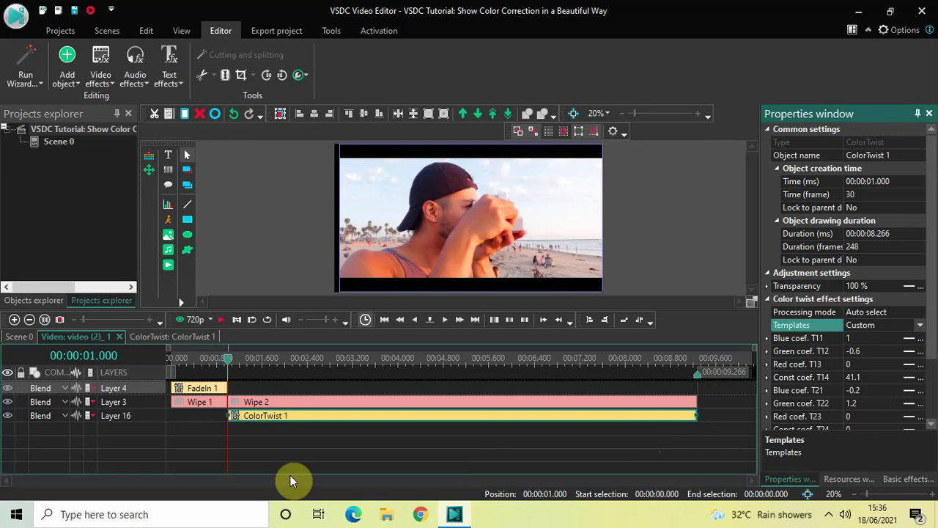
Return to Scene 0 and play it from the start to review the color-corrected reveal.
{"action": "left_click", "coordinate": [20, 336]}
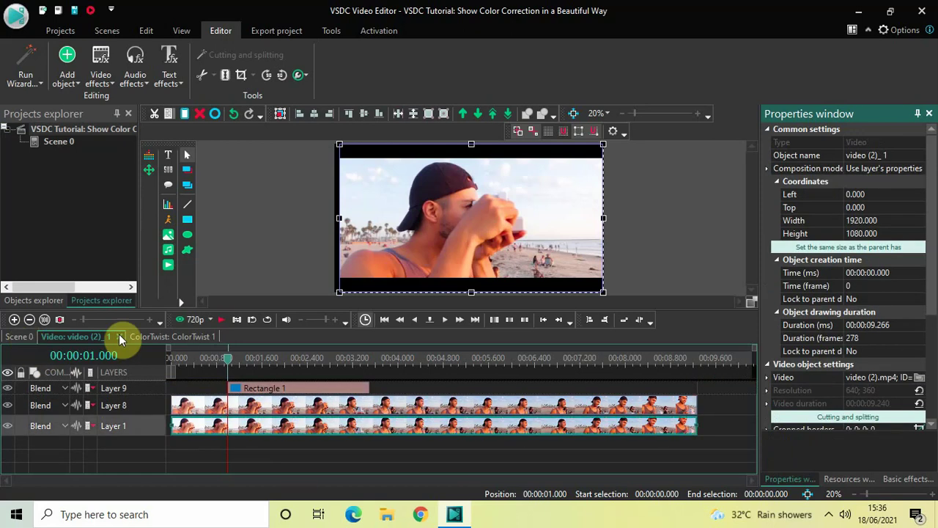
{"action": "left_click", "coordinate": [172, 360]}
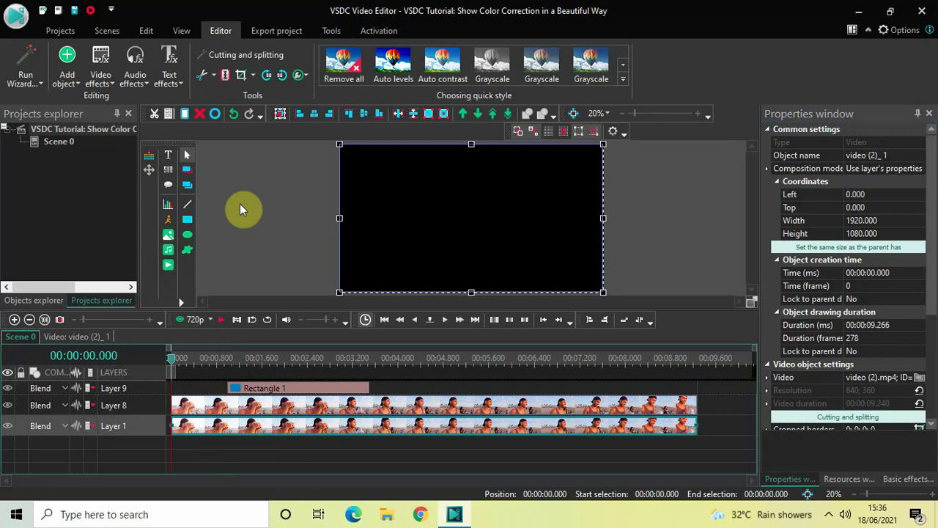
{"action": "key", "text": "space"}
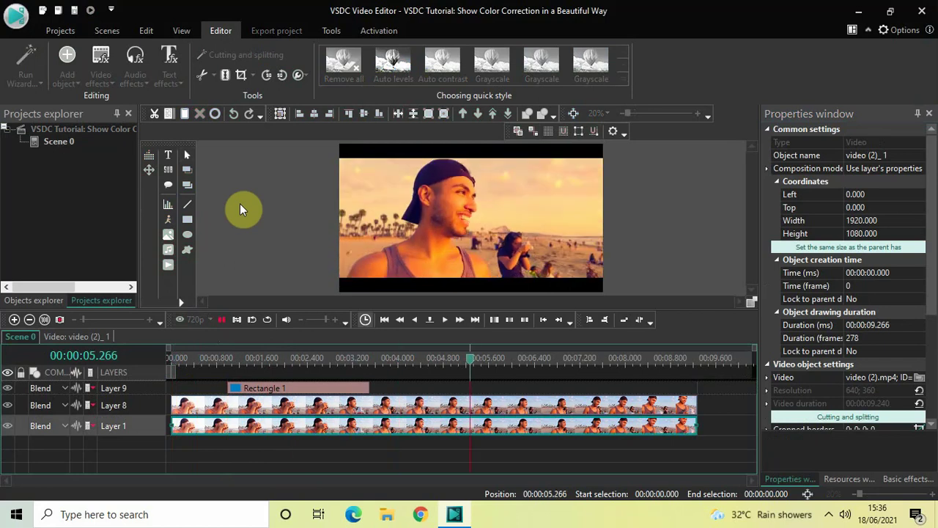
{"action": "key", "text": "space"}
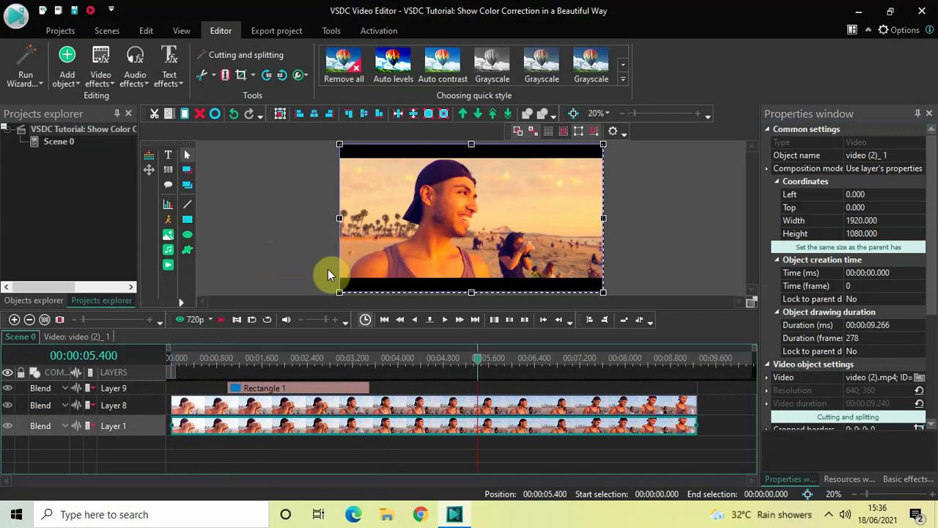
{"action": "left_click", "coordinate": [170, 357]}
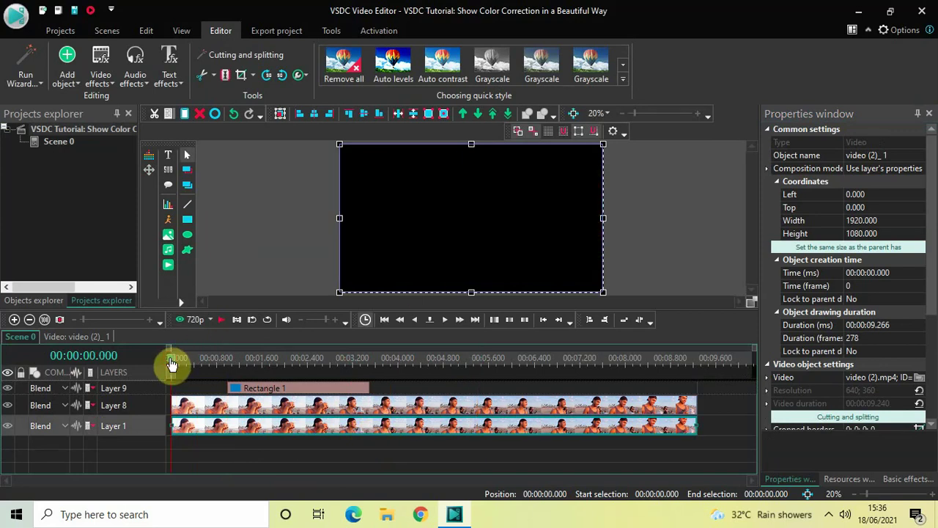
{"action": "key", "text": "space"}
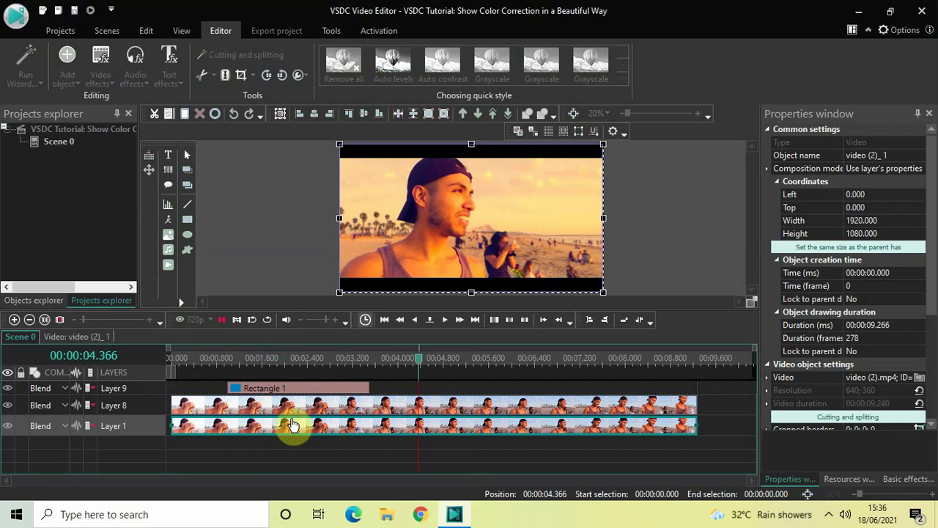
Reopen the Layer 1 clip's effects and apply the Night template to ColorTwist 1.
{"action": "double_click", "coordinate": [340, 430]}
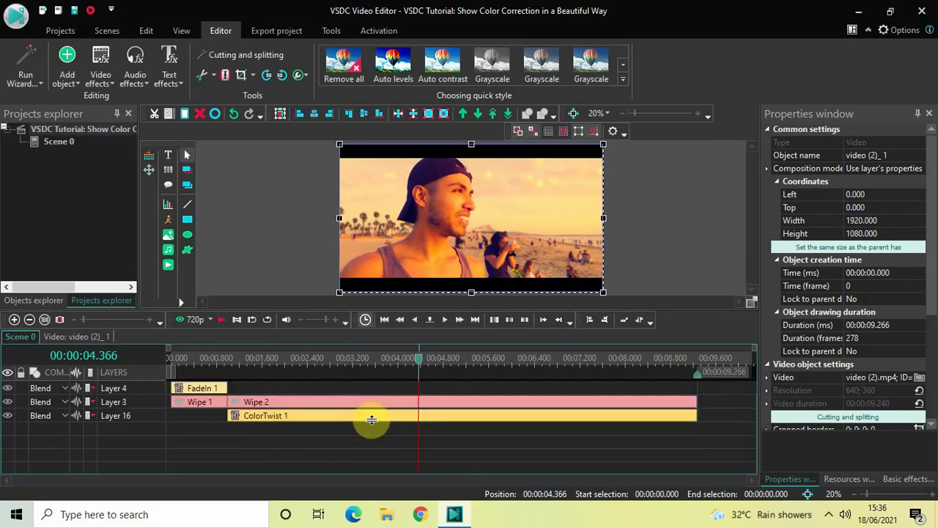
{"action": "left_click", "coordinate": [375, 424]}
{"action": "double_click", "coordinate": [375, 424]}
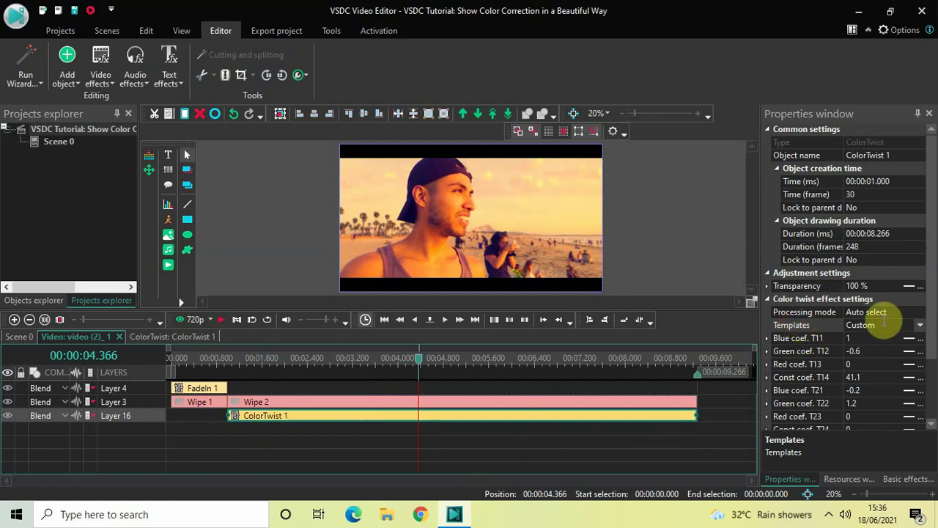
{"action": "left_click", "coordinate": [920, 326]}
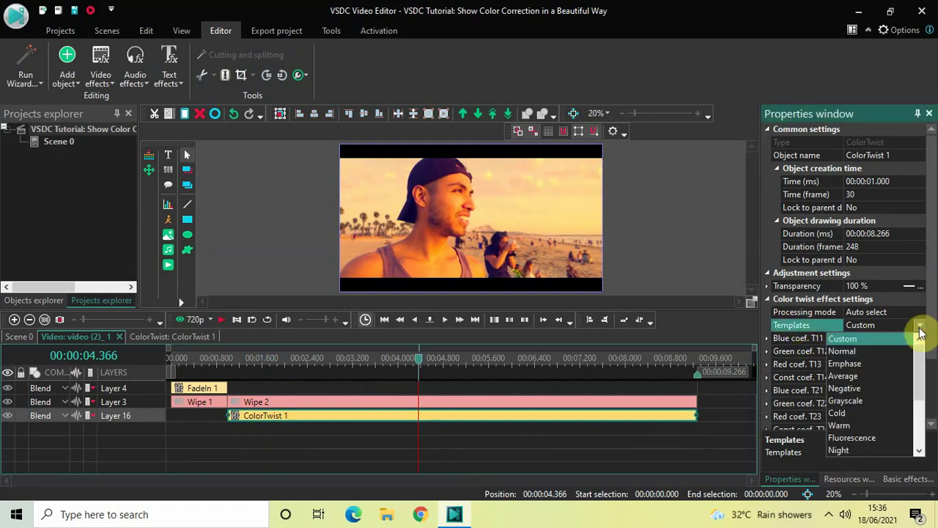
{"action": "scroll", "coordinate": [921, 367], "scroll_direction": "down", "scroll_amount": 1}
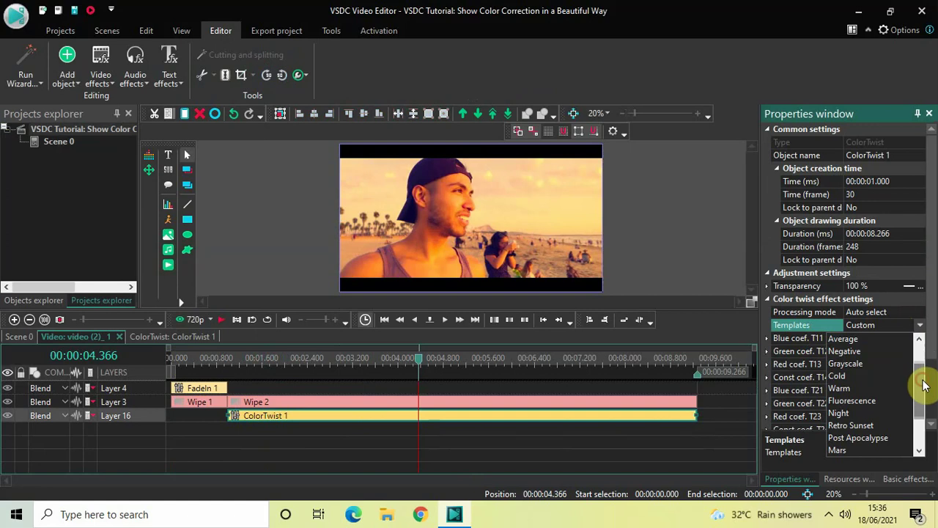
{"action": "left_click", "coordinate": [846, 414]}
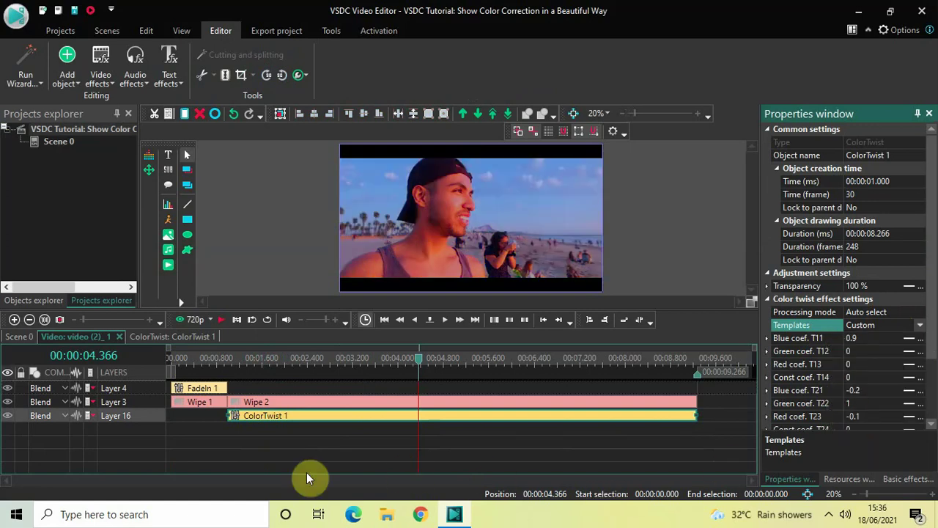
Return to Scene 0 and play it from the start to preview the reveal with the Night look.
{"action": "left_click", "coordinate": [17, 337]}
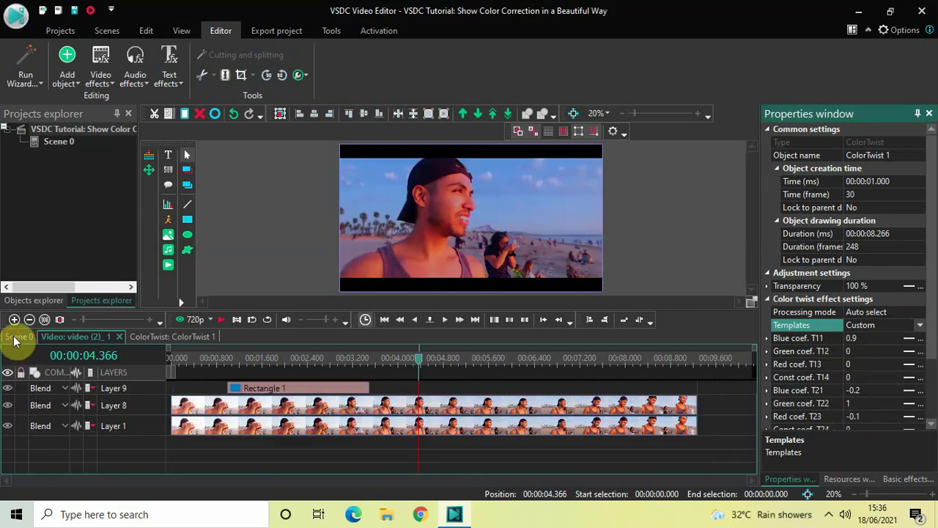
{"action": "left_click", "coordinate": [171, 358]}
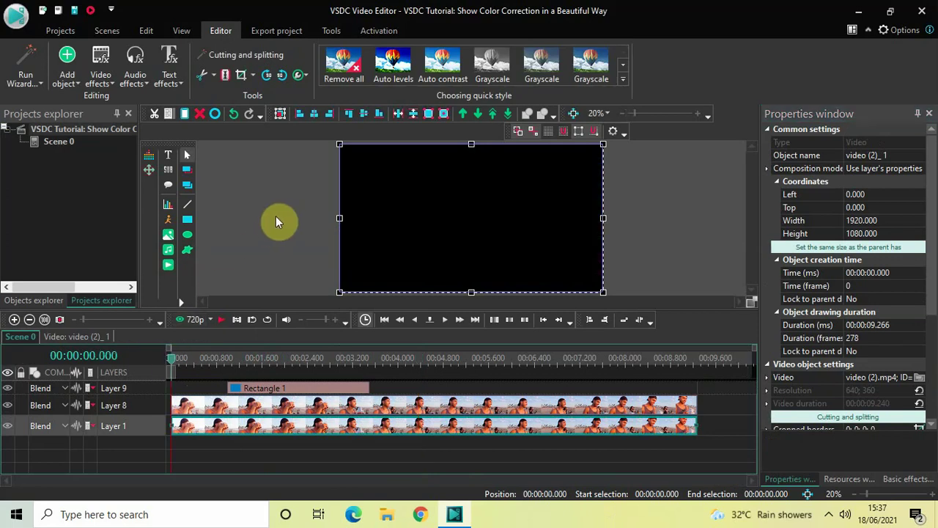
{"action": "key", "text": "space"}
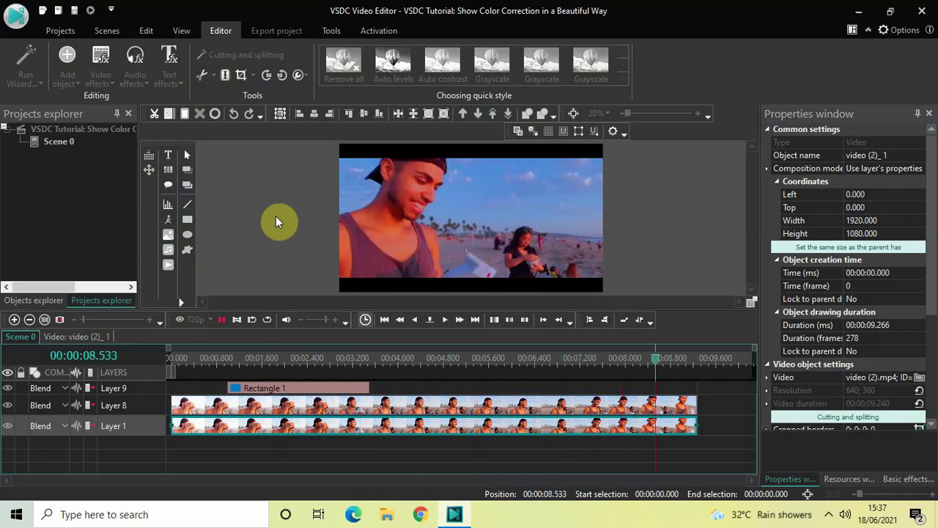
{"action": "key", "text": "space"}
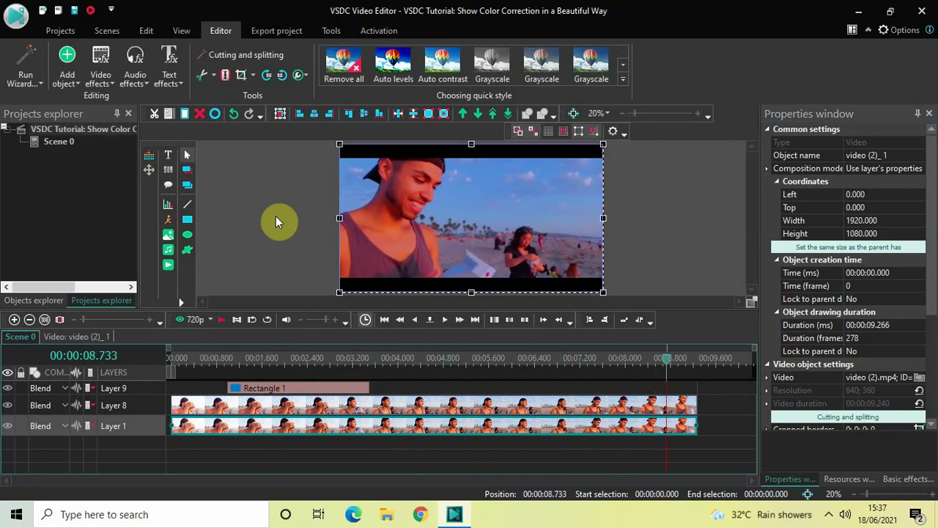